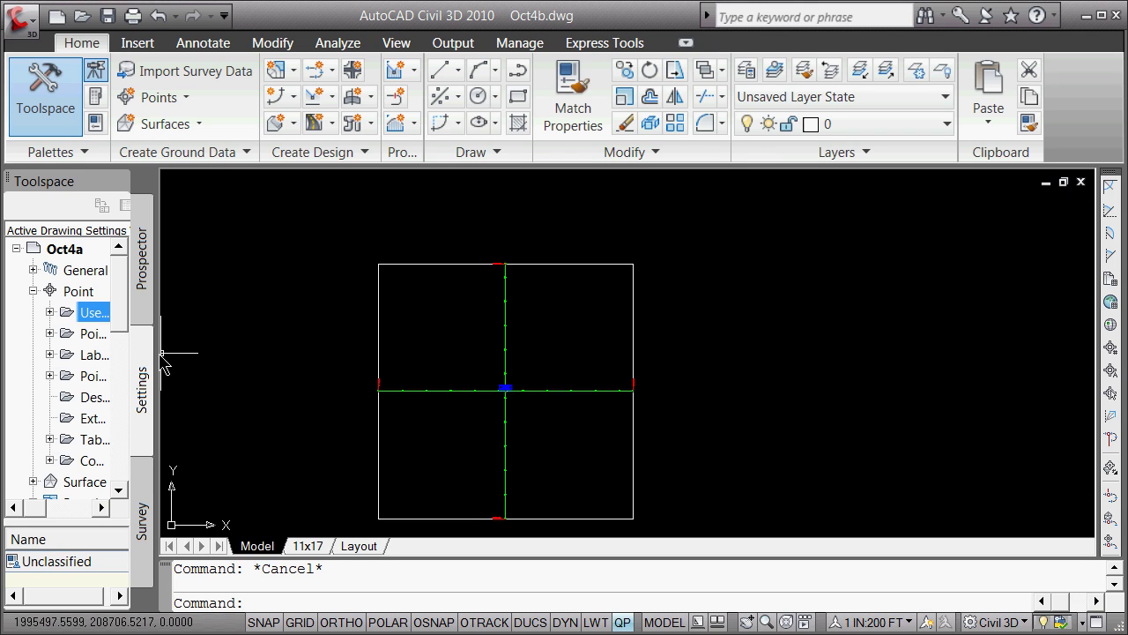
Widen the Toolspace palette and examine the point label at the alignments' crossing, the start of sn_cl and the surrounding surface.
left_click_drag(162, 354, 239, 354)
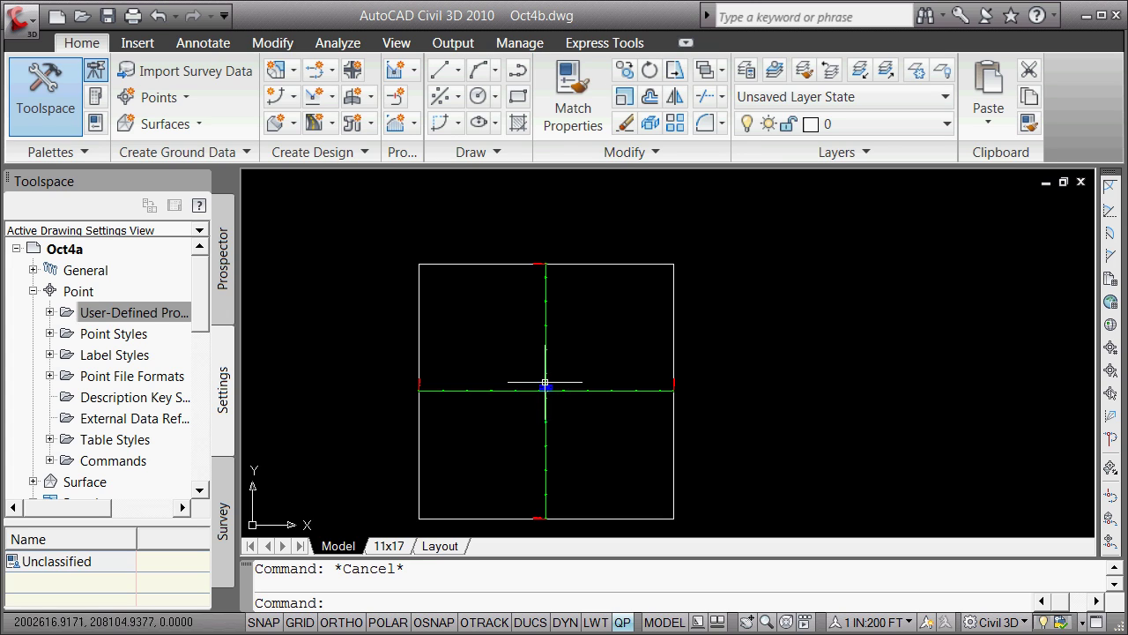
scroll(550, 392, "up", 5)
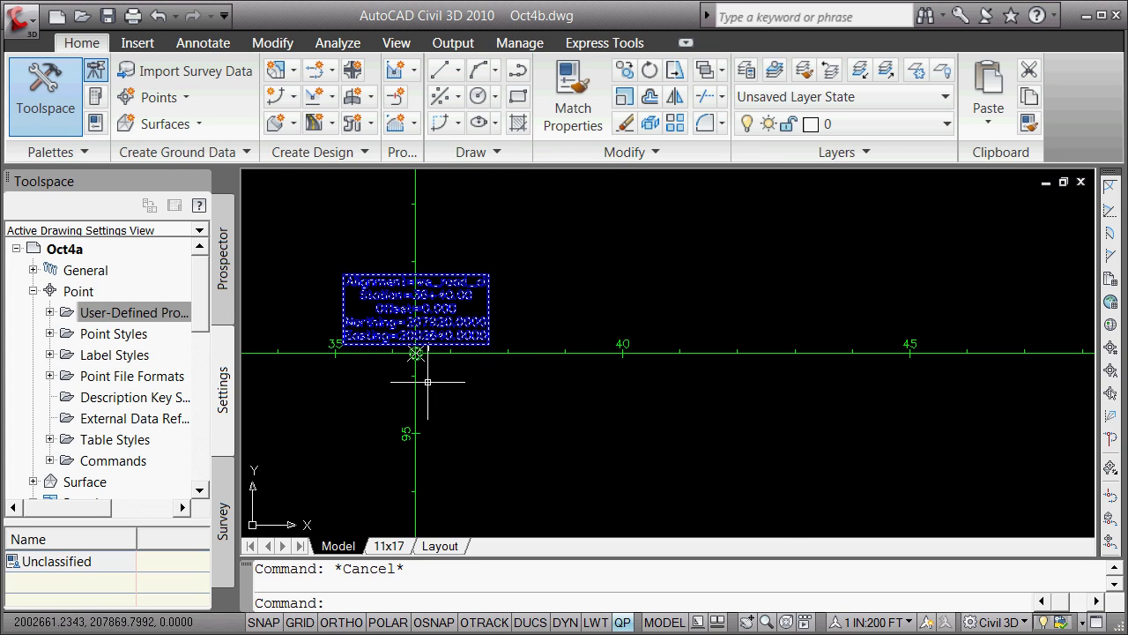
mouse_move(532, 432)
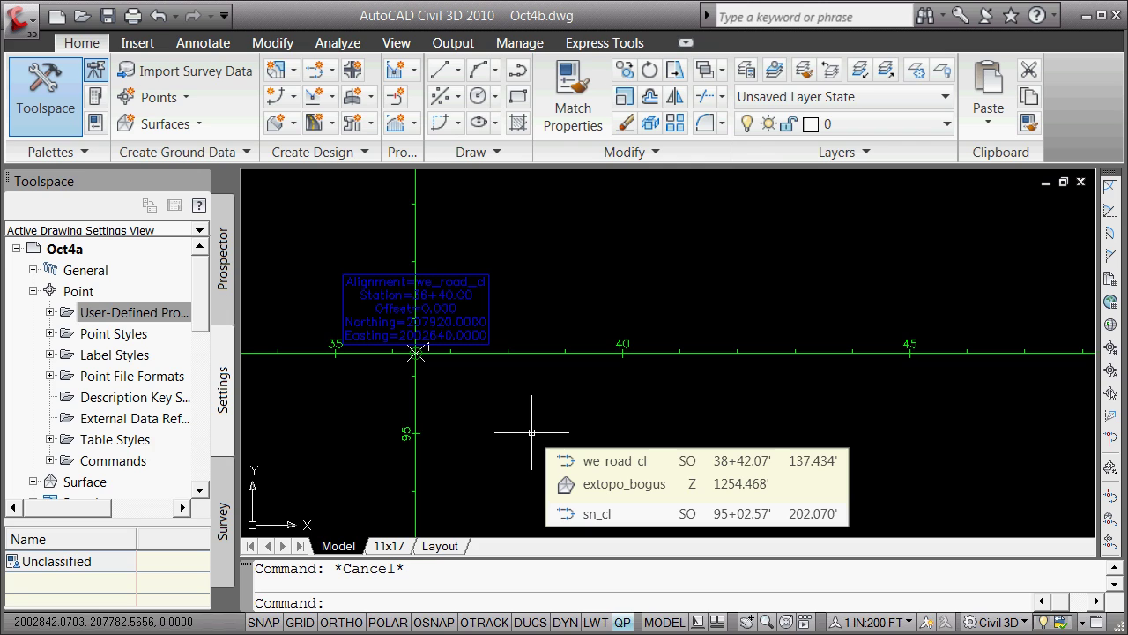
scroll(532, 432, "down", 5)
scroll(537, 494, "up", 8)
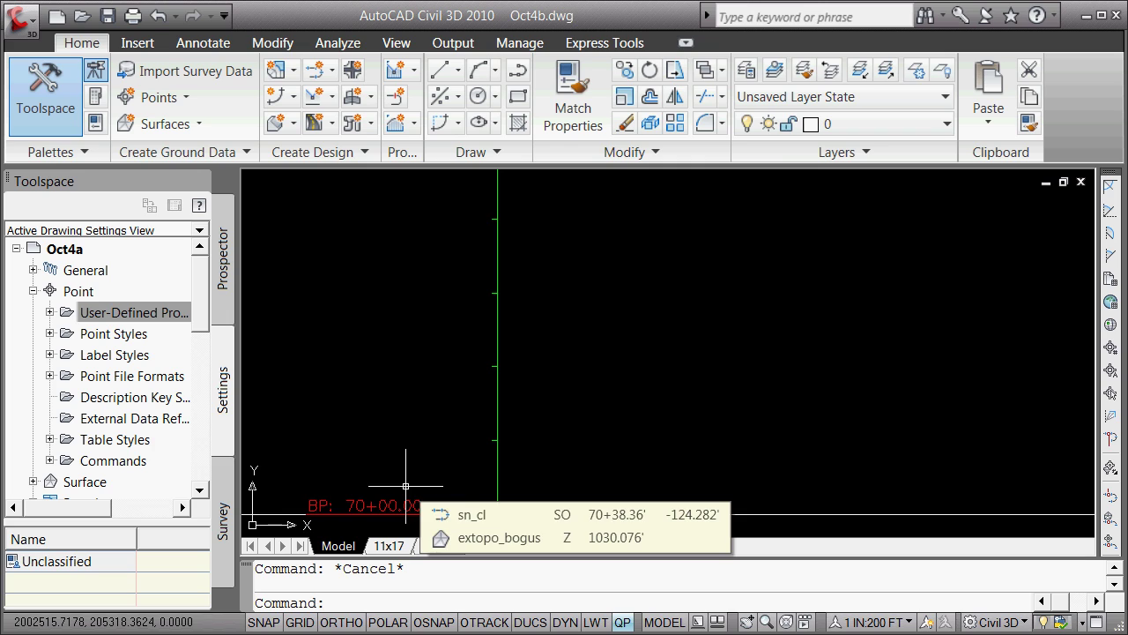
scroll(405, 486, "down", 5)
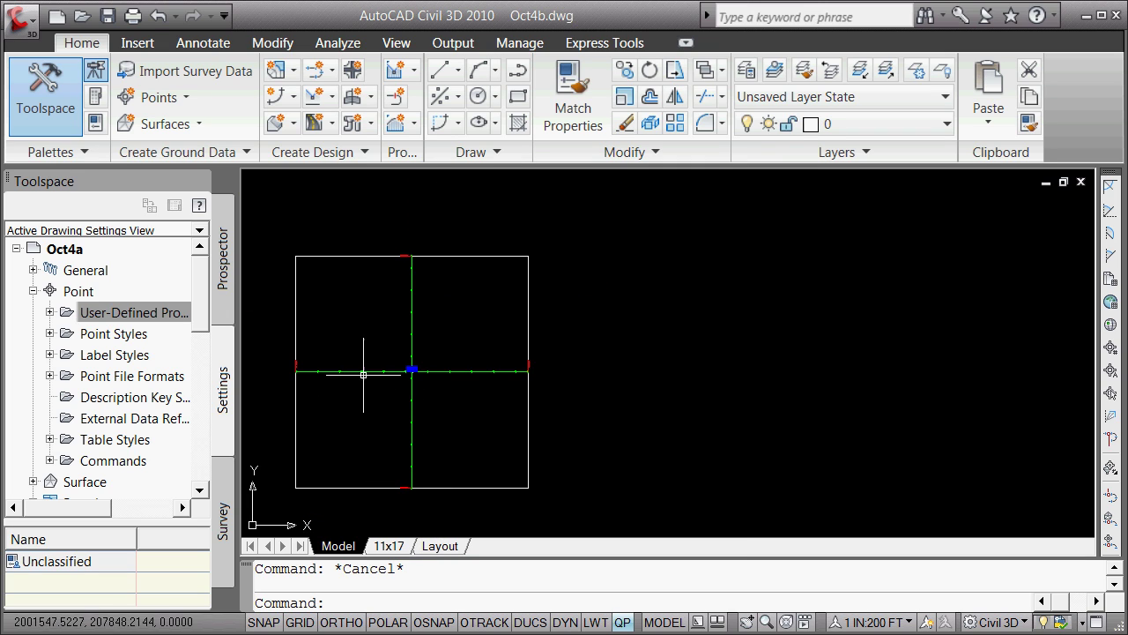
mouse_move(386, 332)
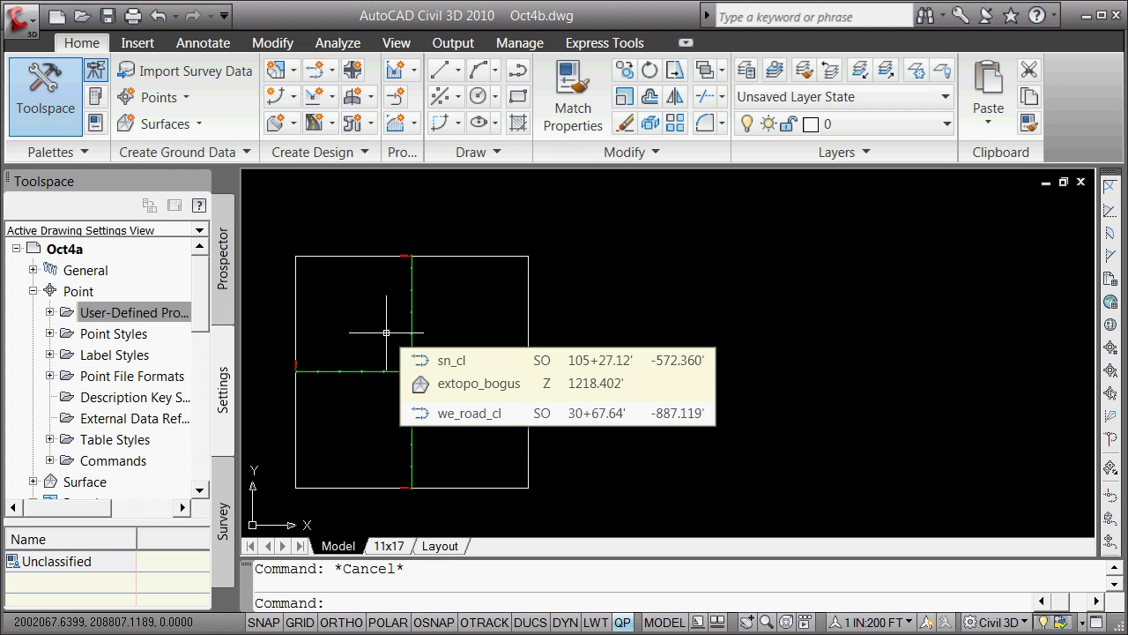
mouse_move(380, 390)
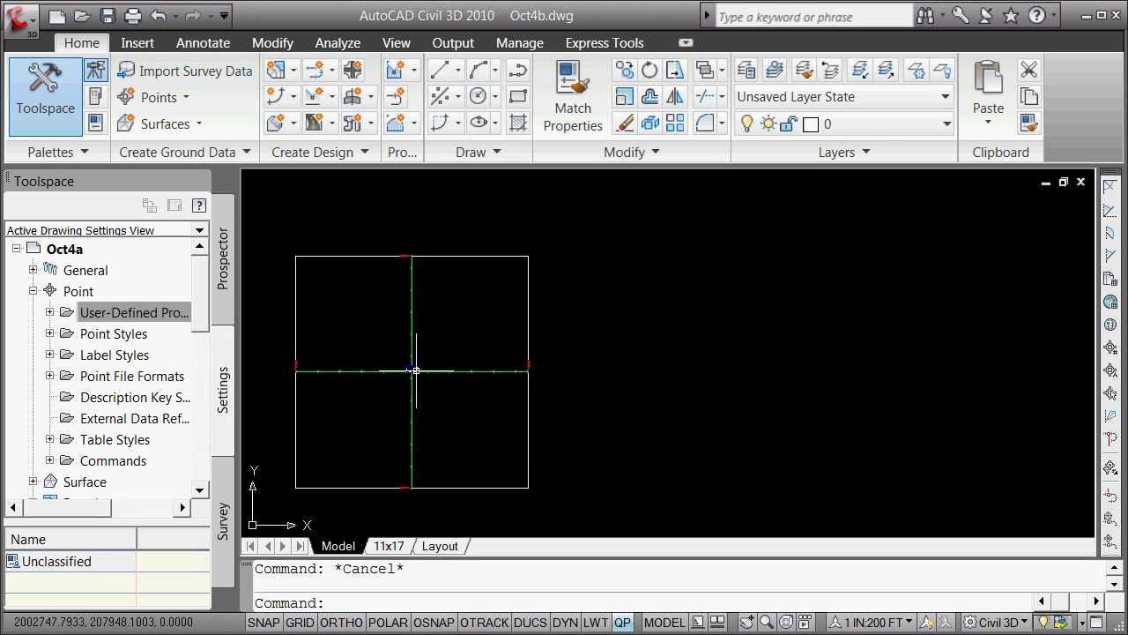
left_click(404, 370)
mouse_move(330, 374)
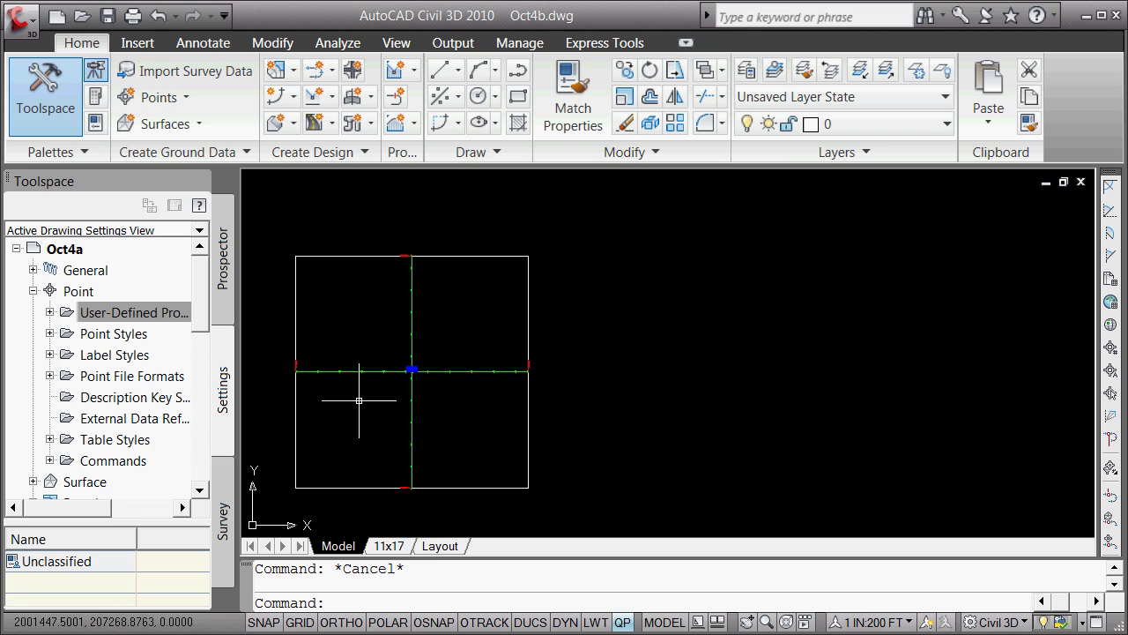
mouse_move(359, 401)
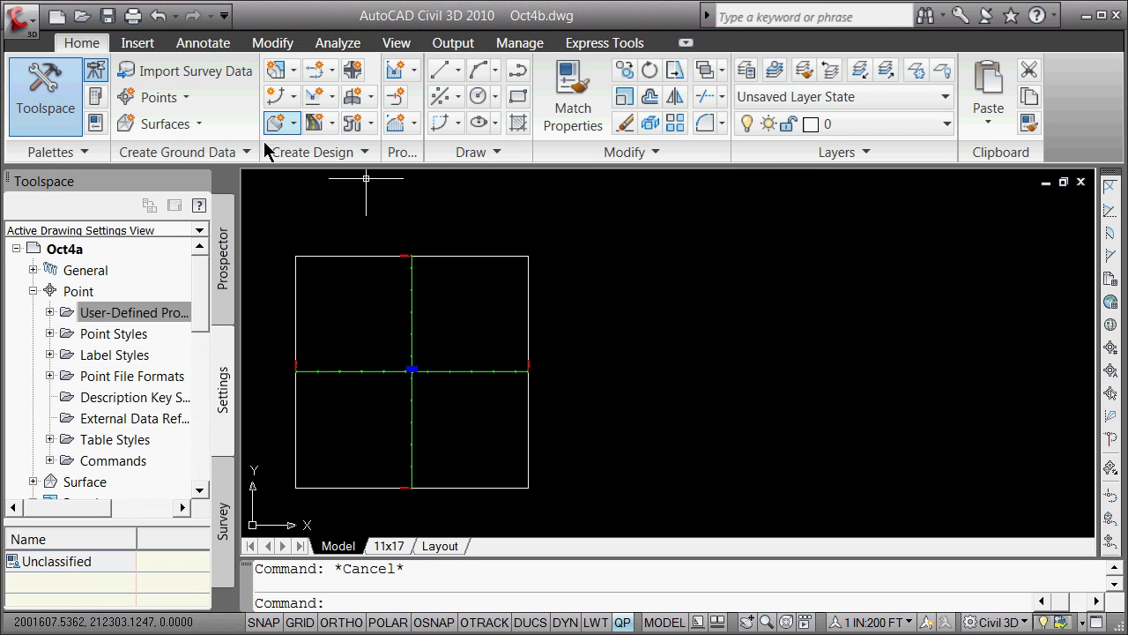
Collapse the Point settings and create a surface profile of extopo_bogus along the full length of the we_road_cl alignment.
left_click(33, 291)
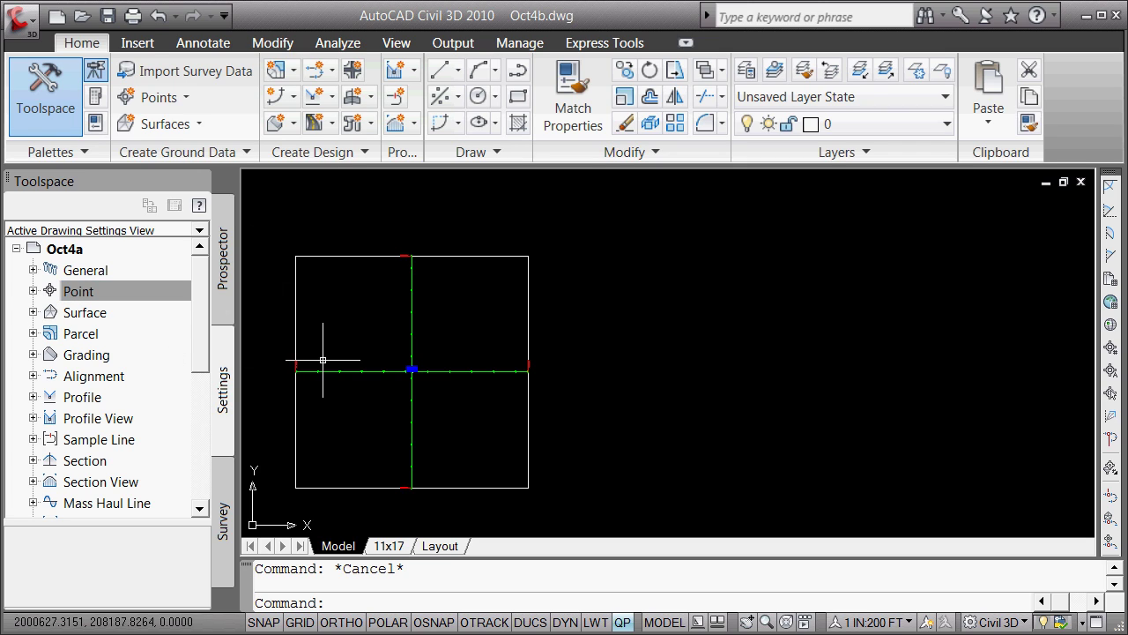
left_click(331, 97)
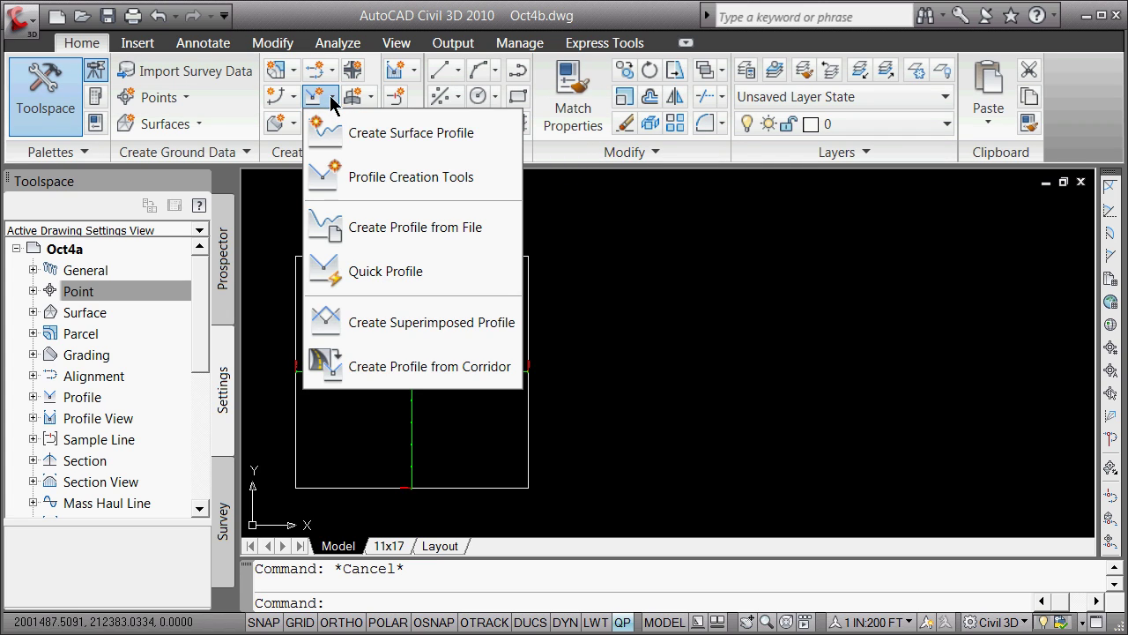
left_click(351, 132)
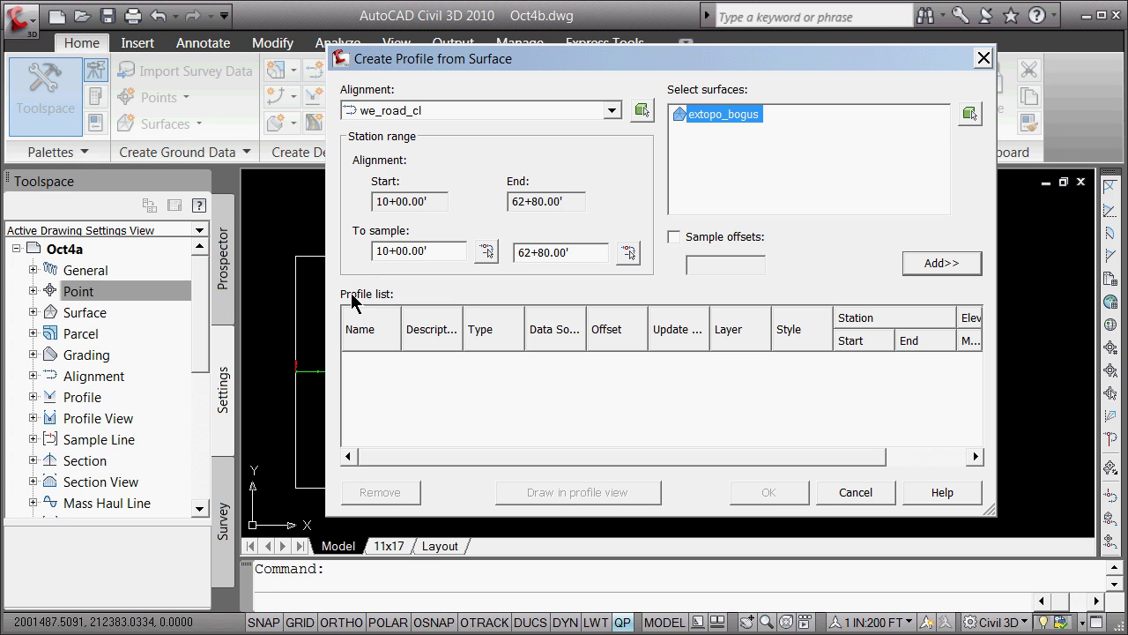
left_click(613, 111)
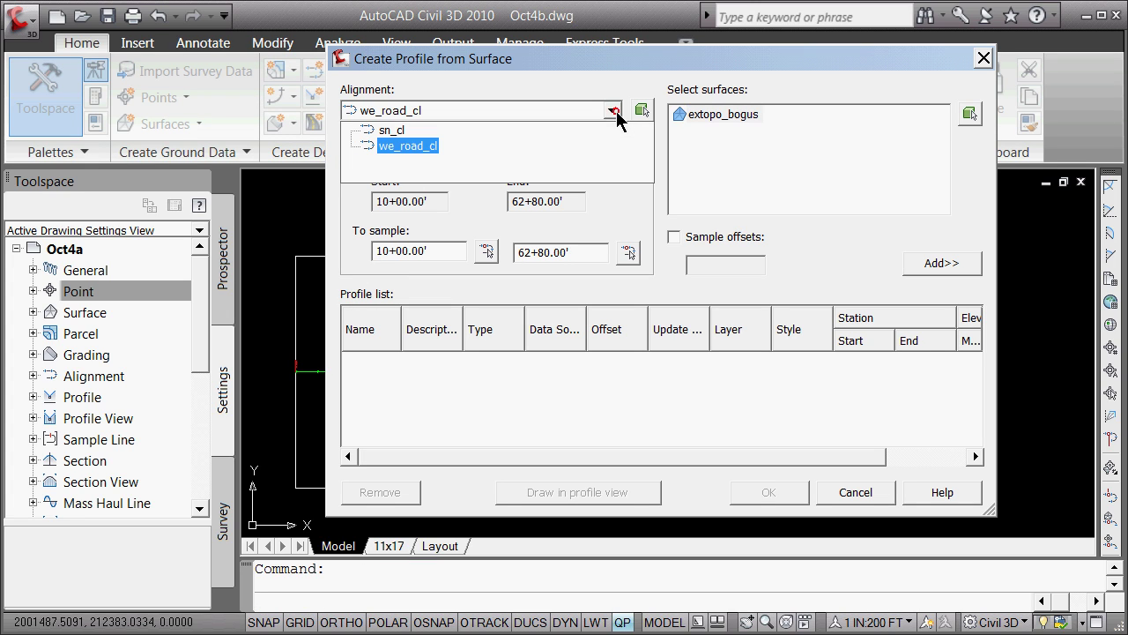
left_click(394, 151)
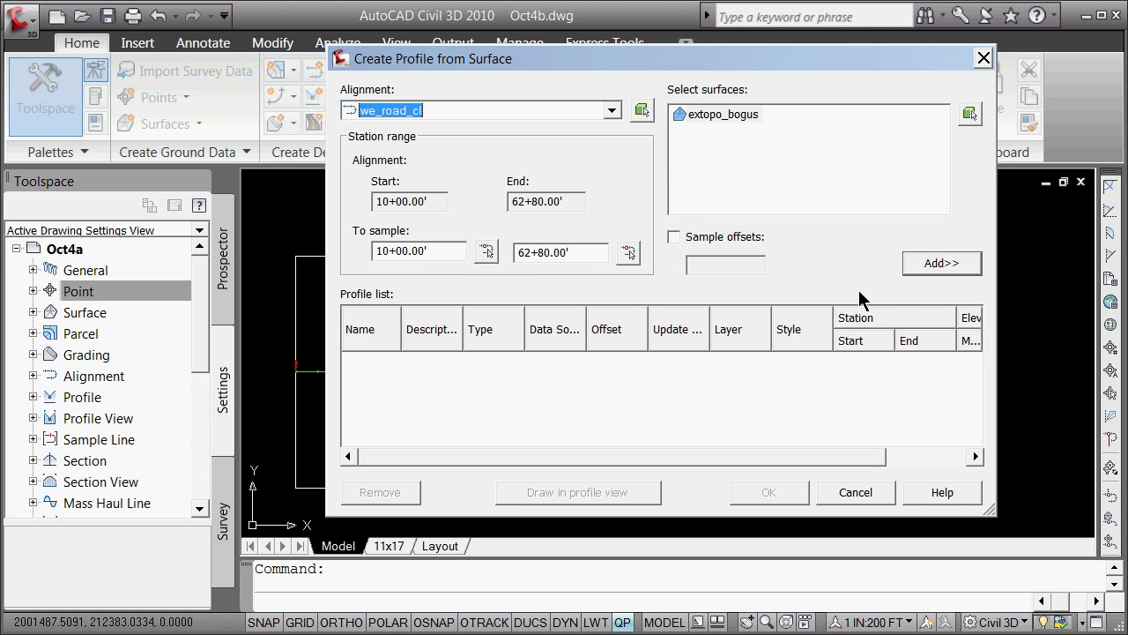
left_click(708, 116)
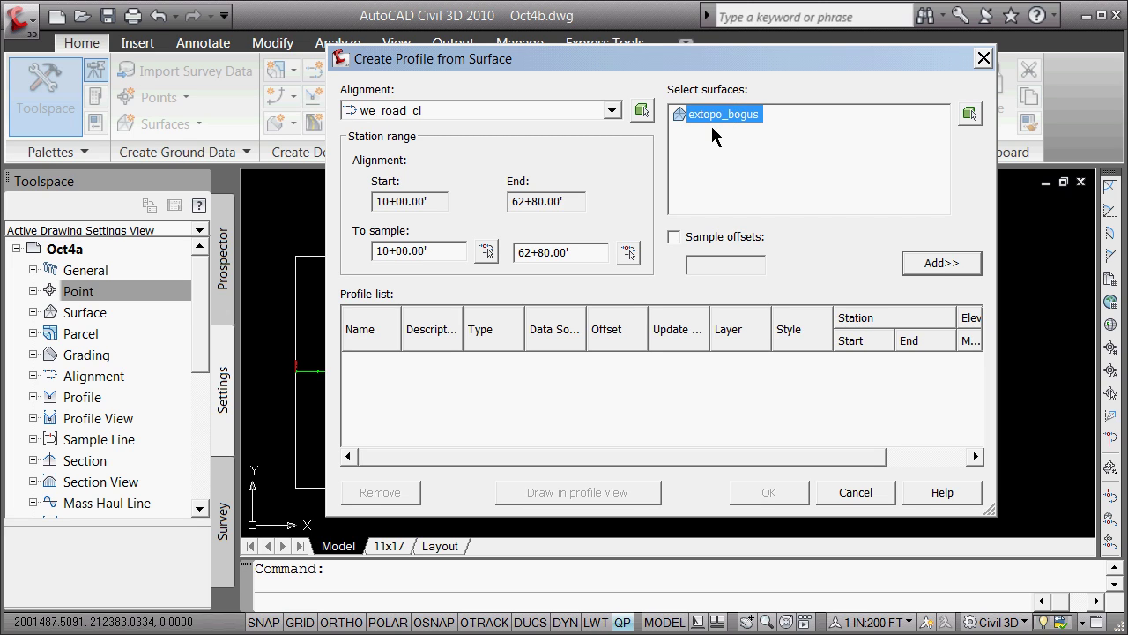
left_click(922, 265)
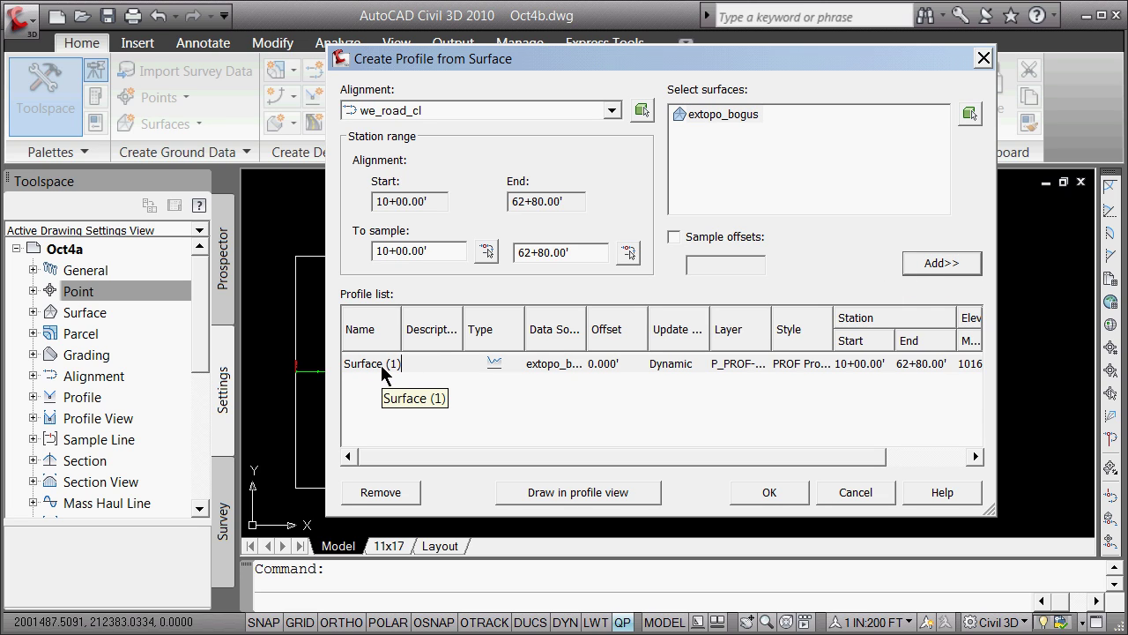
left_click(778, 494)
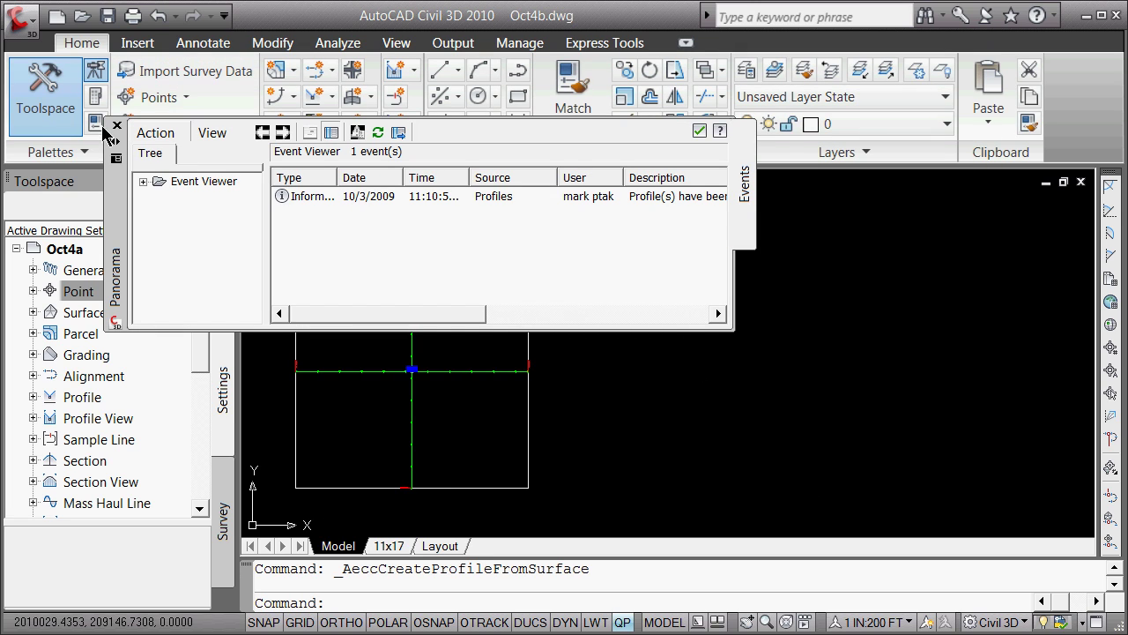
left_click(116, 126)
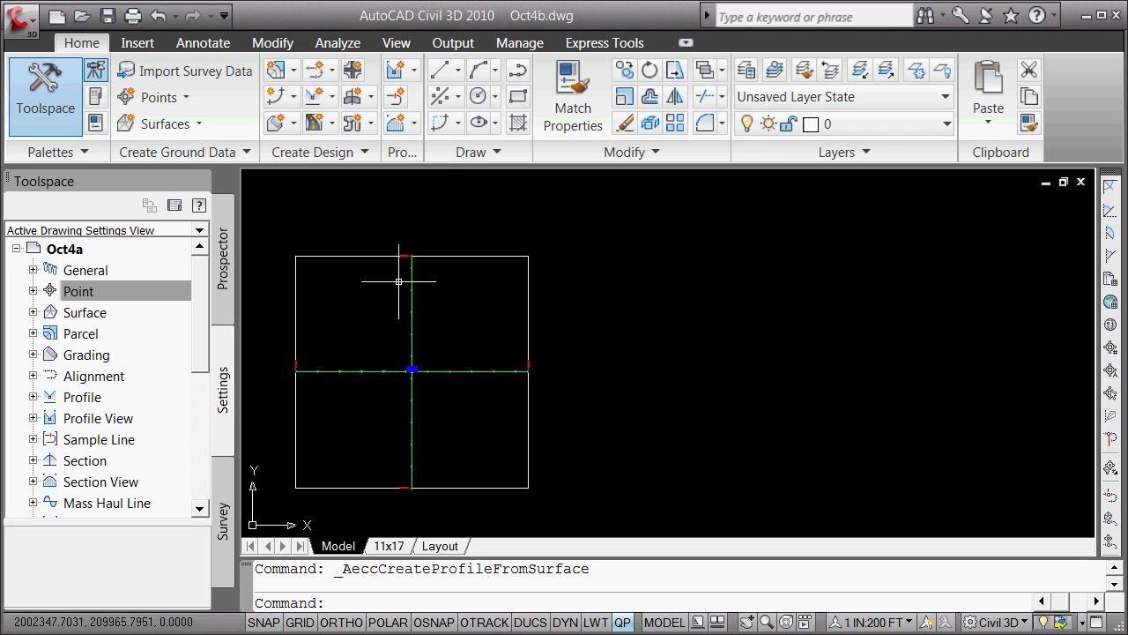
left_click(414, 70)
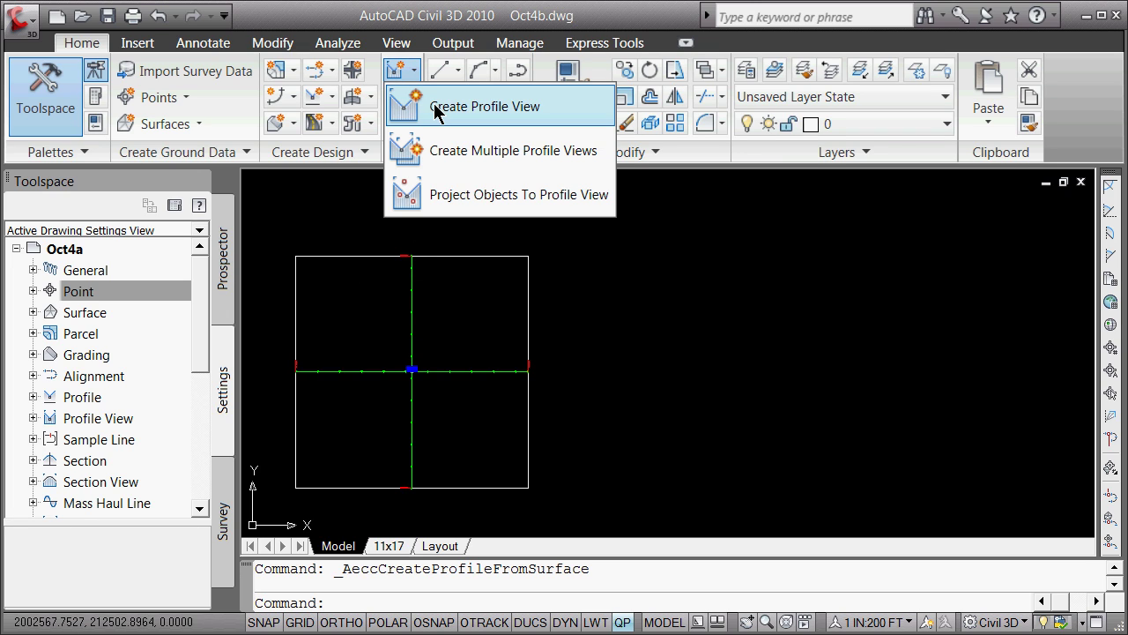
left_click(435, 107)
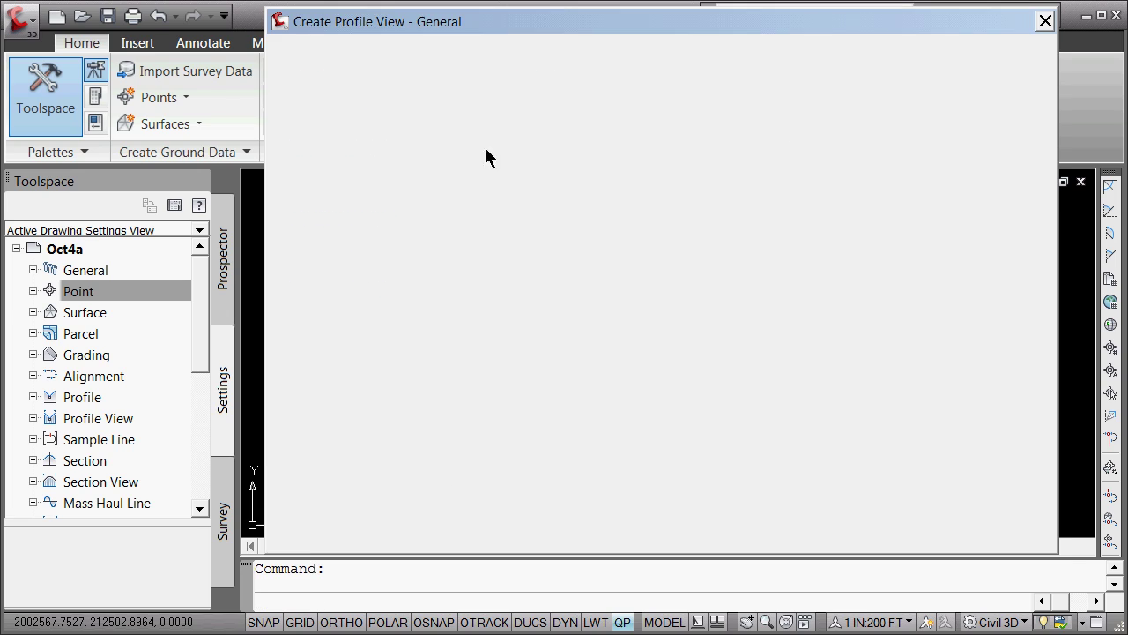
left_click(776, 98)
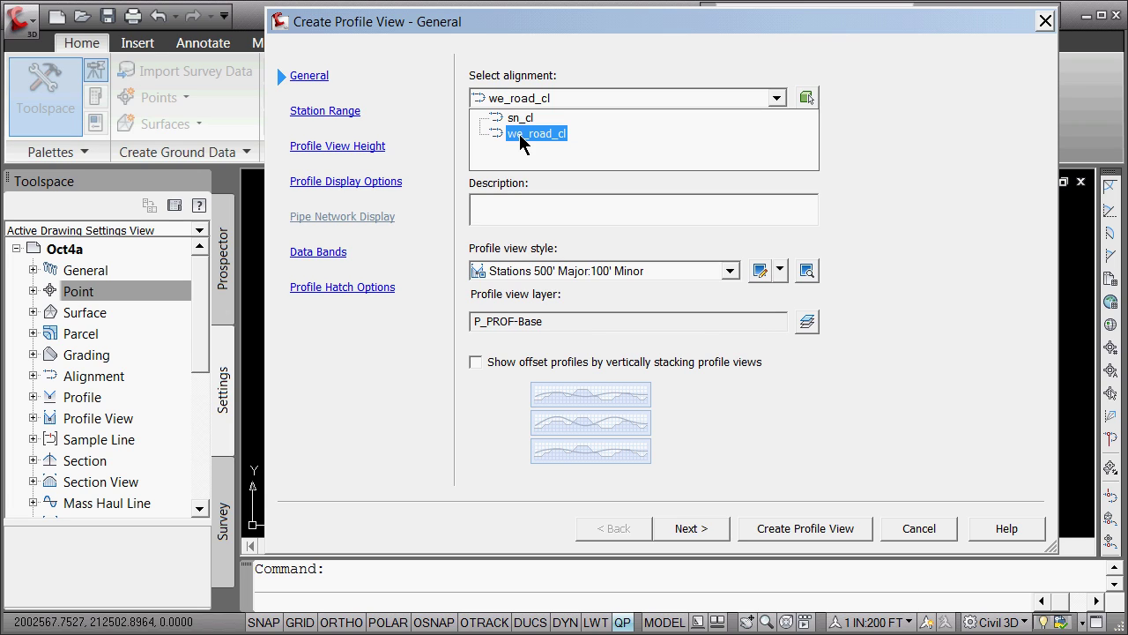
left_click(919, 528)
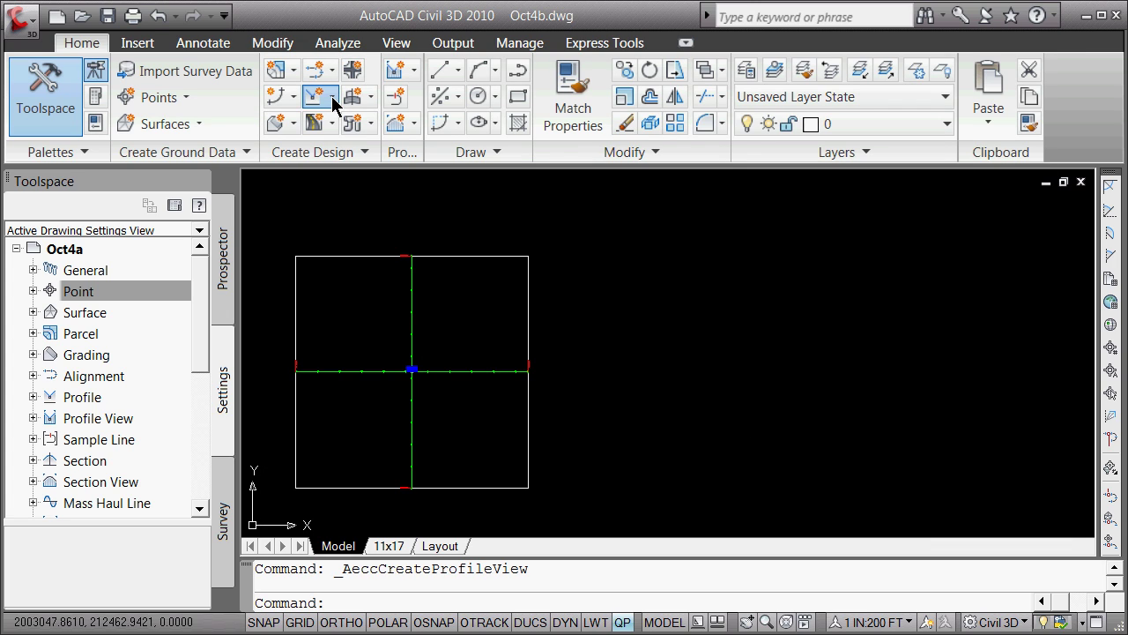
left_click(331, 97)
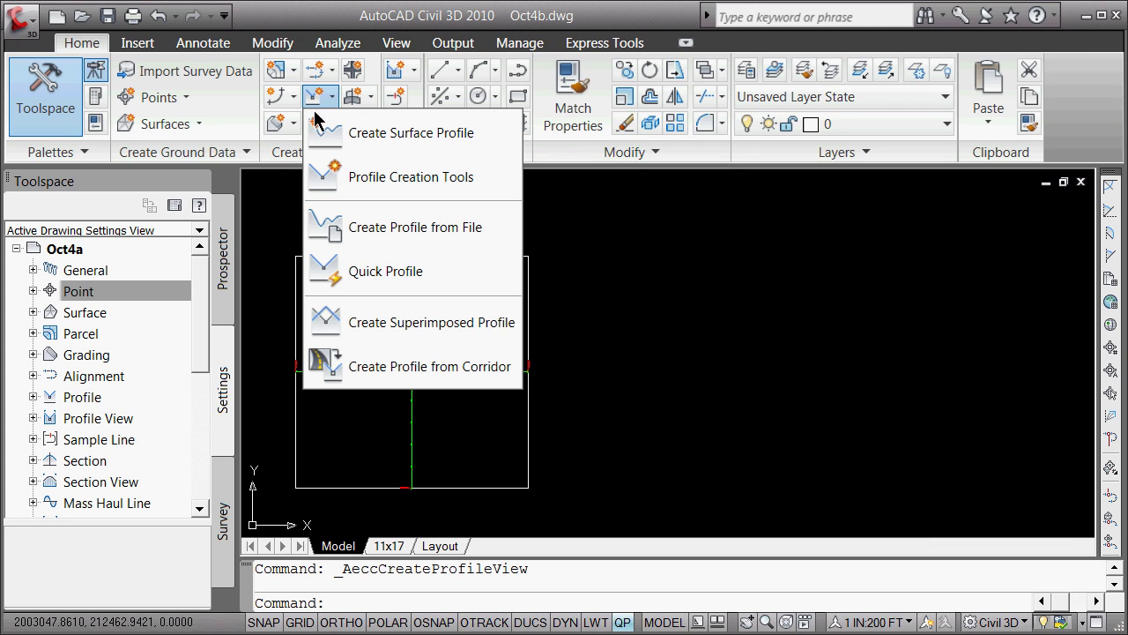
left_click(107, 293)
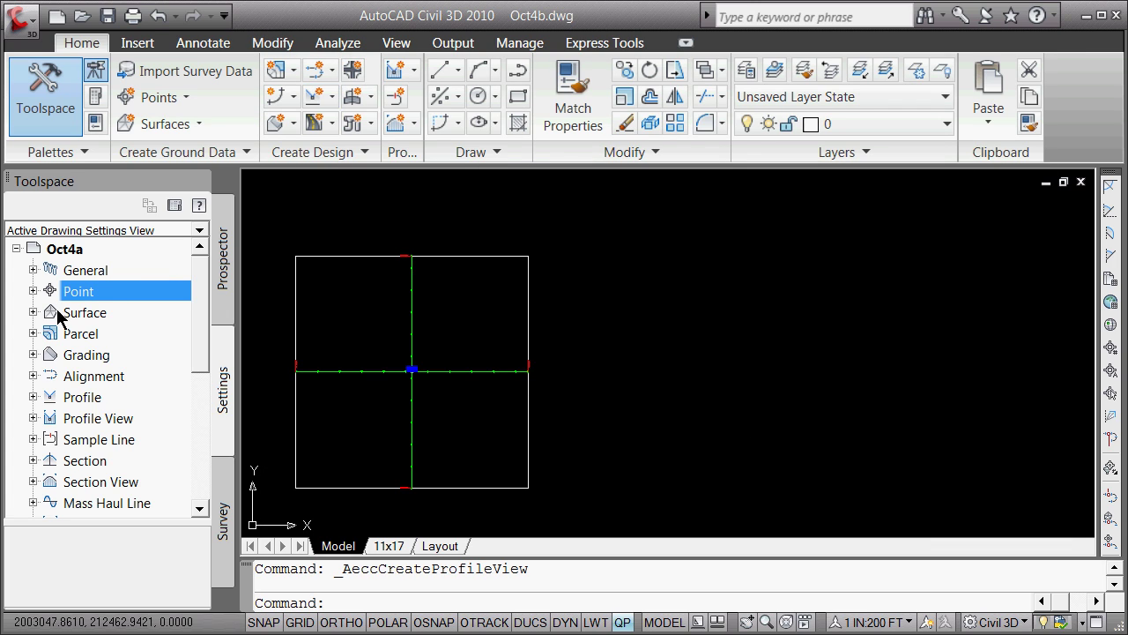
left_click(32, 375)
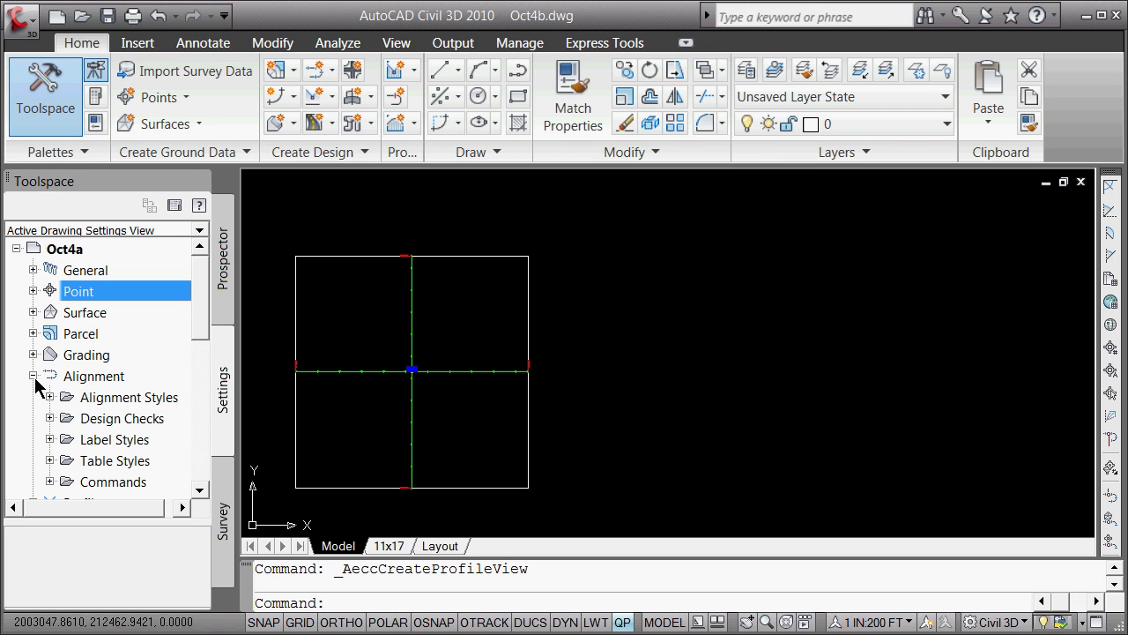
Examine the profiles stored under the sn_cl and we_road_cl centerline alignments in the Prospector tree.
left_click(226, 258)
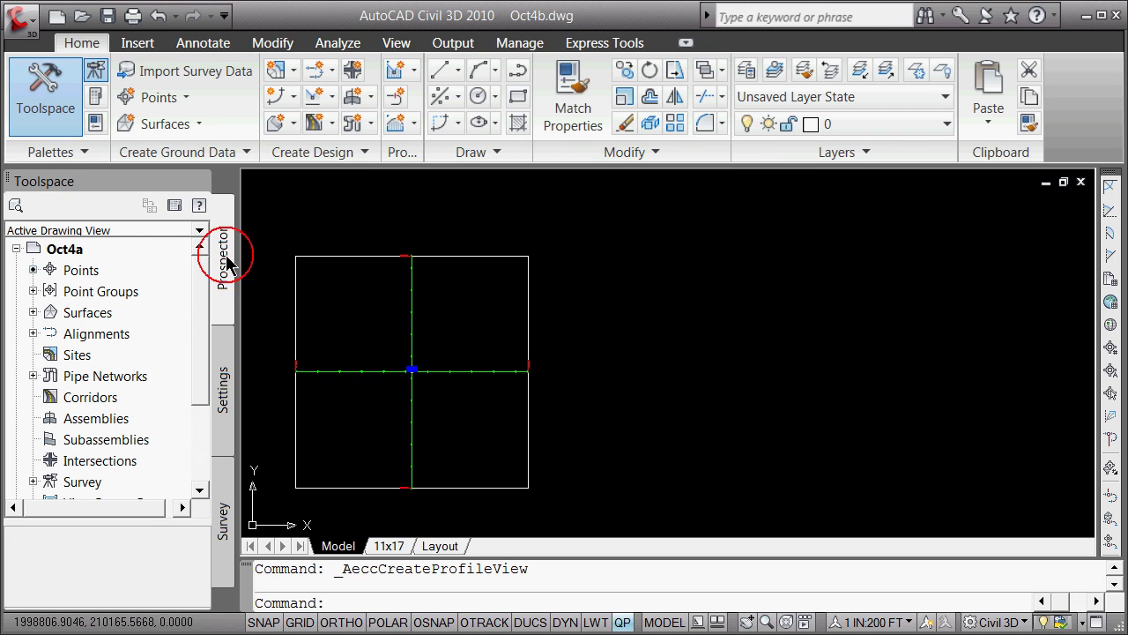
left_click(33, 333)
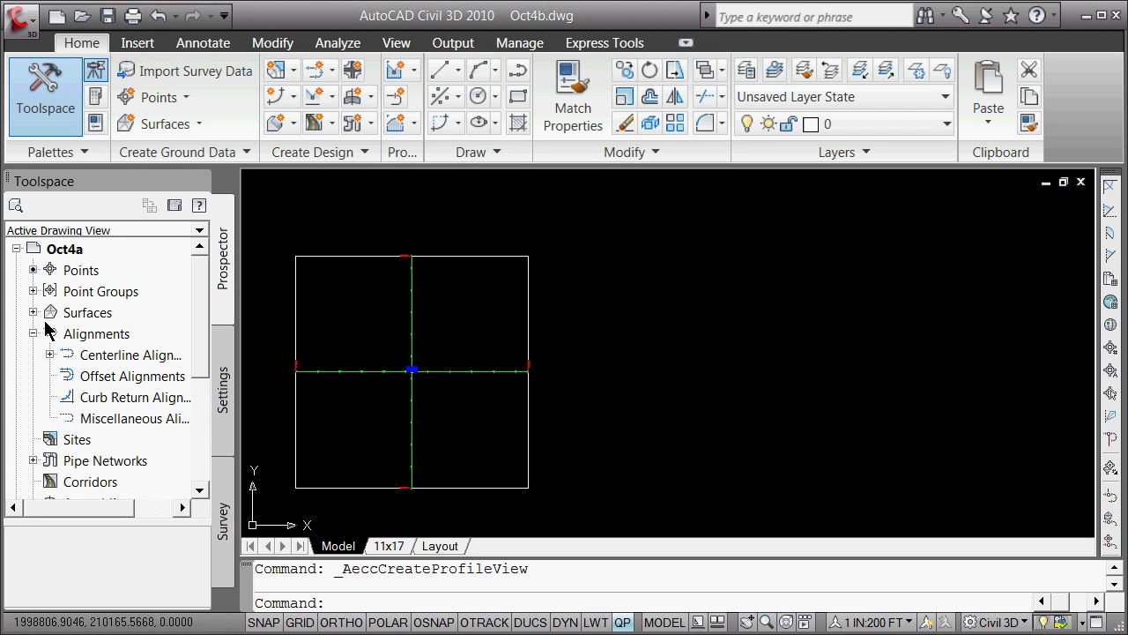
left_click(50, 354)
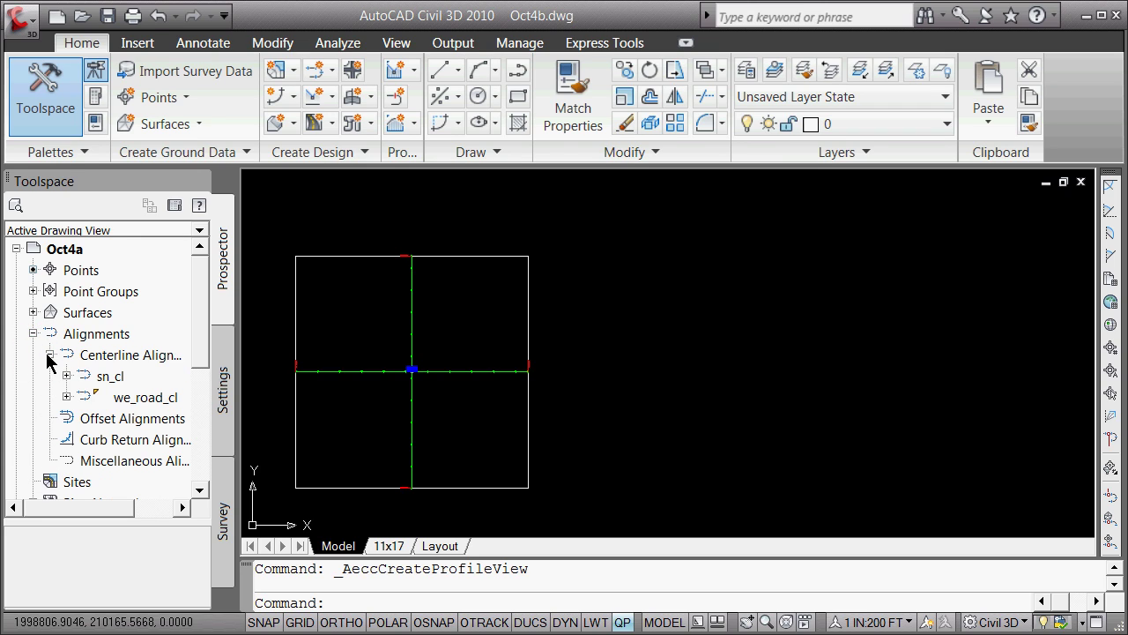
left_click(66, 397)
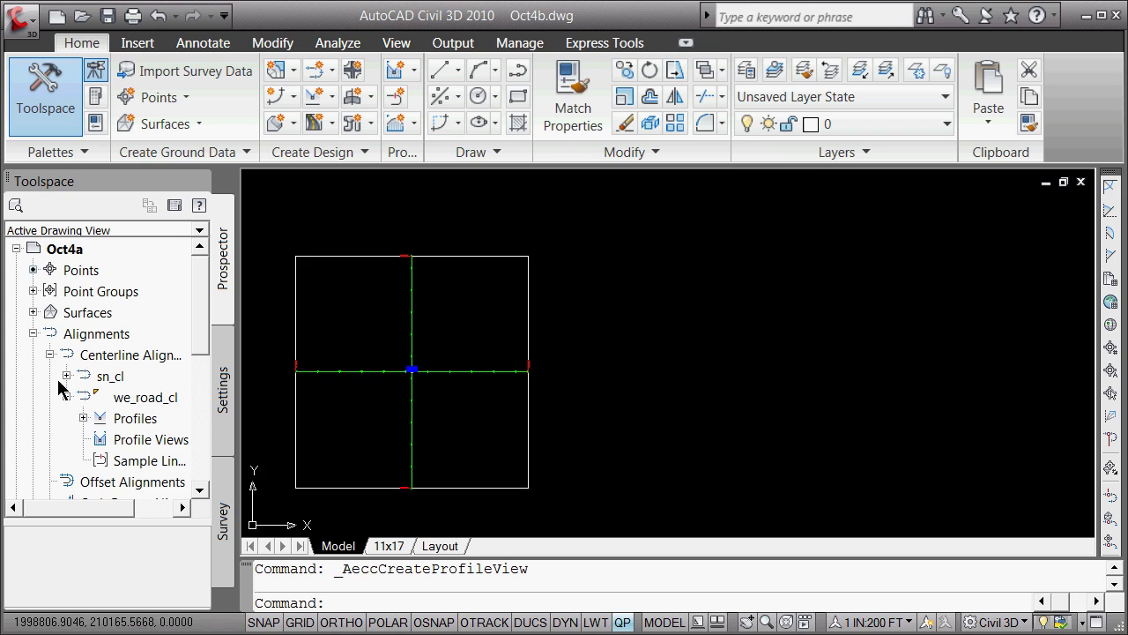
left_click(66, 376)
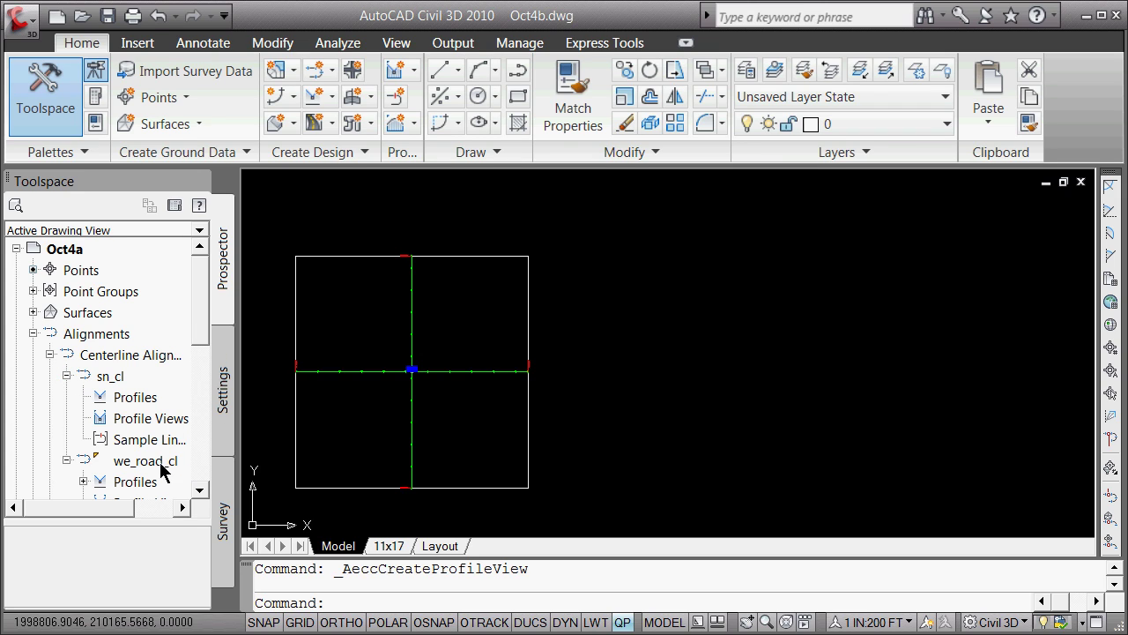
left_click(199, 490)
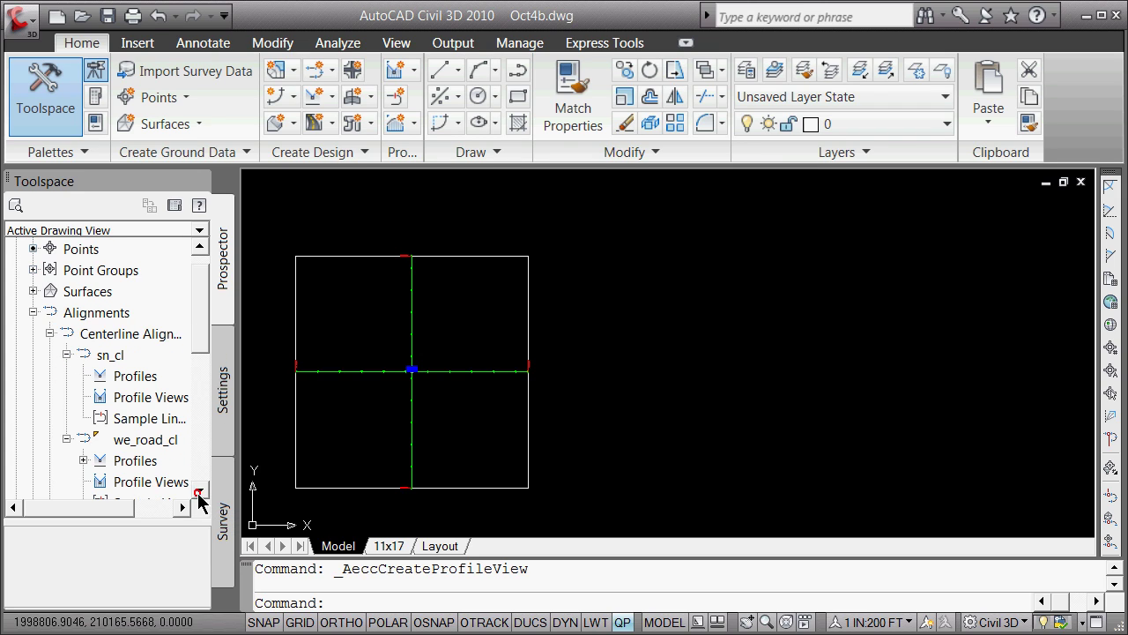
left_click(84, 461)
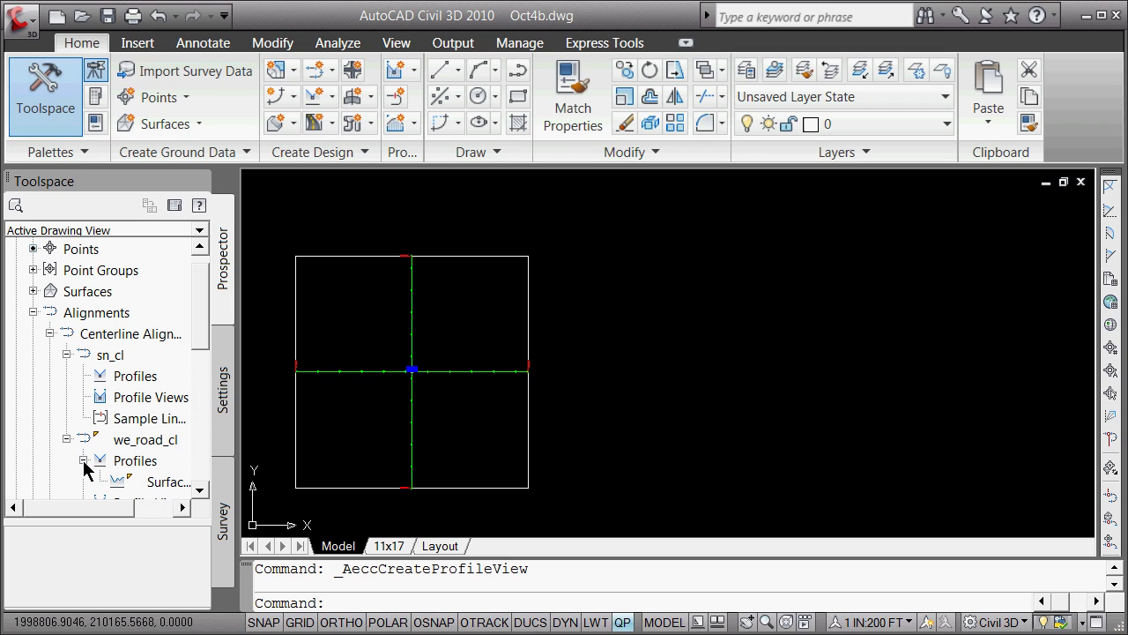
Collapse the we_road_cl profiles, both individual alignments and the centerline alignments collection in the Prospector tree.
left_click(82, 460)
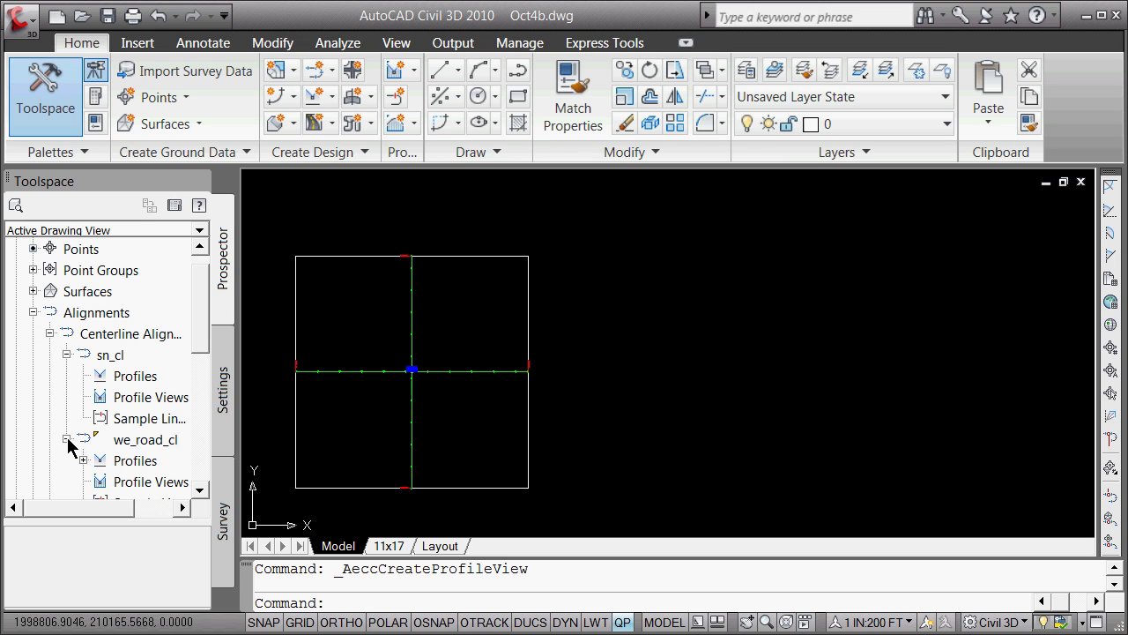
left_click(67, 439)
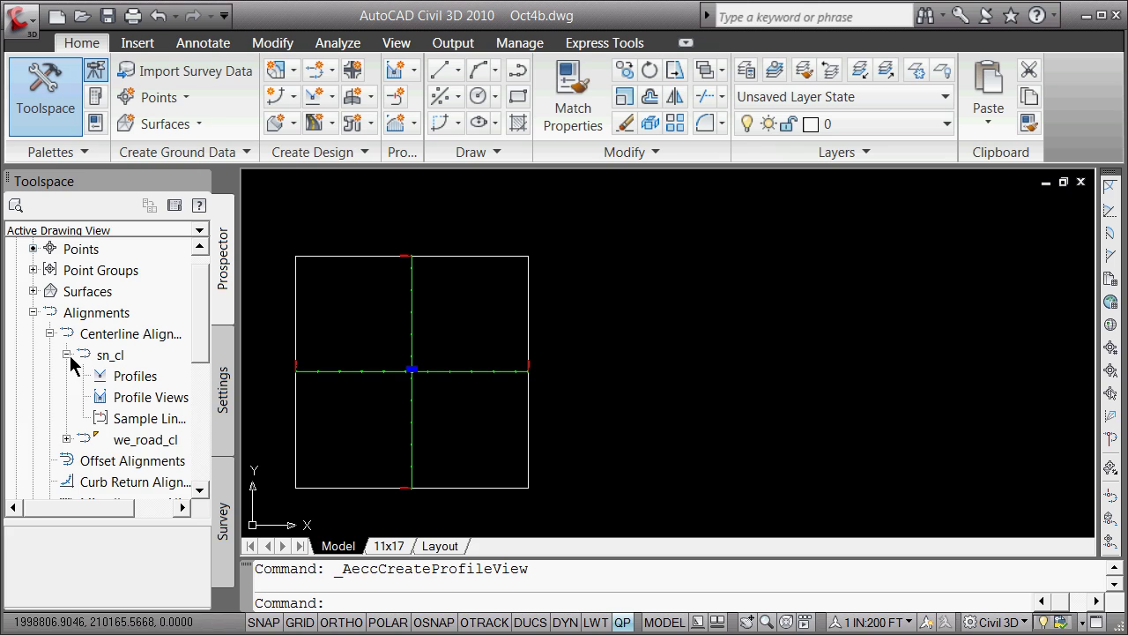
left_click(66, 355)
left_click(50, 334)
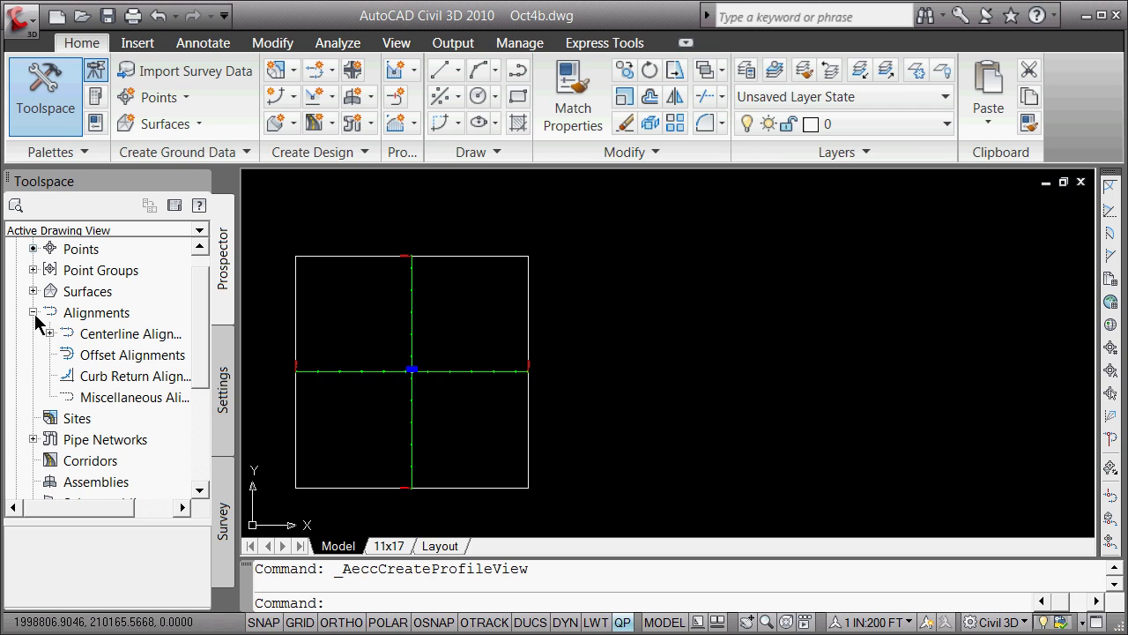
Collapse the Alignments collection and set up a we_road_cl profile view named PV - we_road_cl with style Stations 100' Major:50' Minor.
left_click(33, 313)
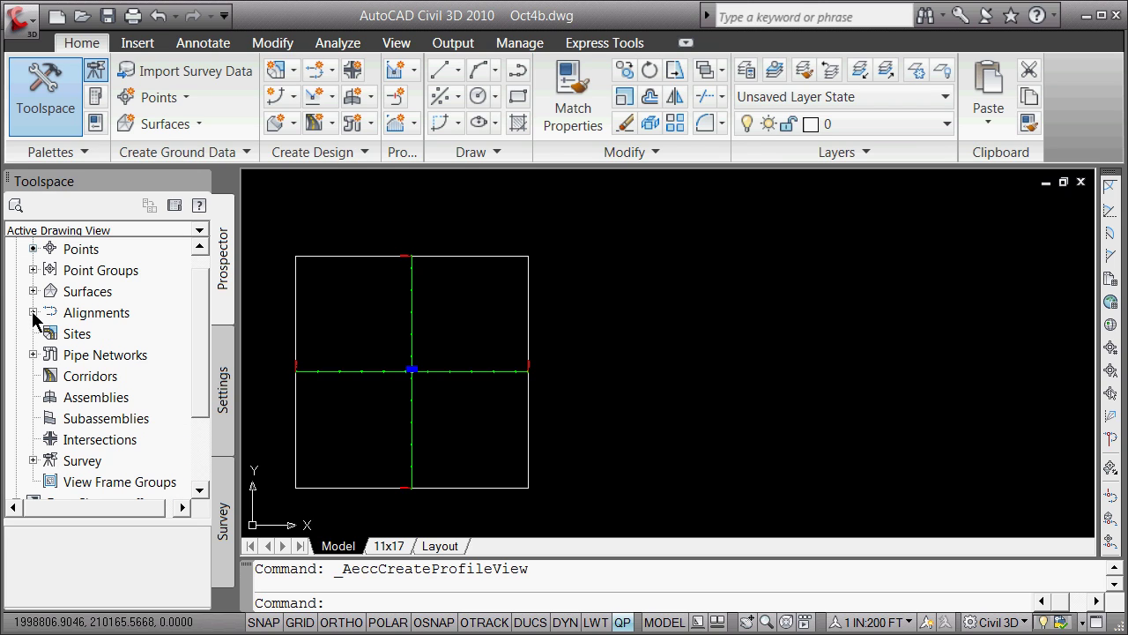
left_click(414, 75)
left_click(439, 114)
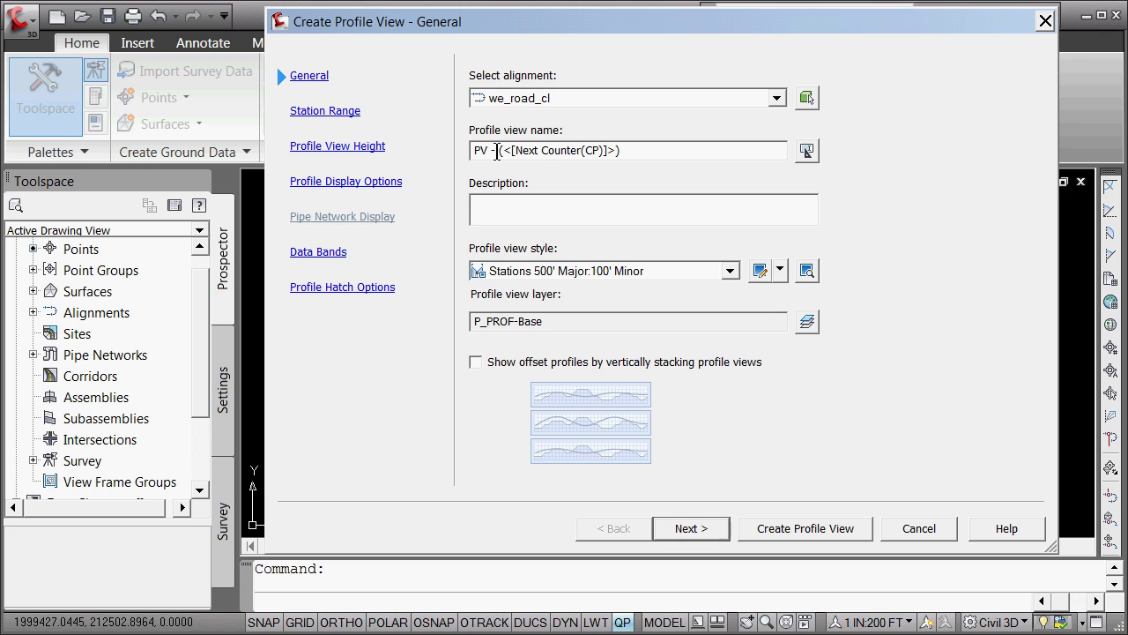
left_click_drag(498, 150, 681, 187)
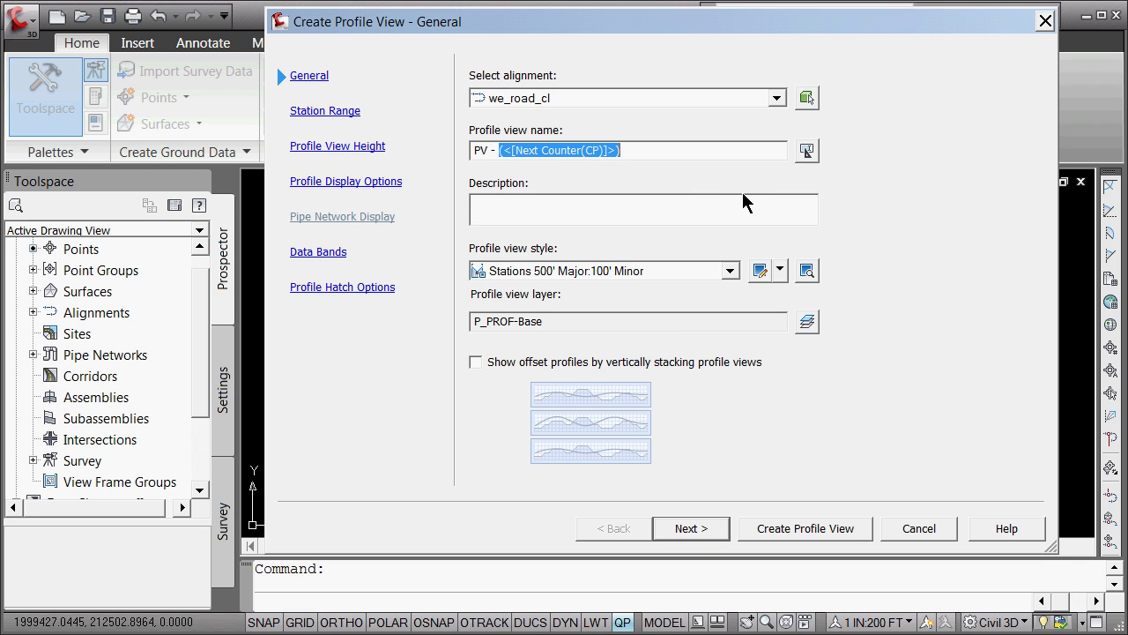
type("we")
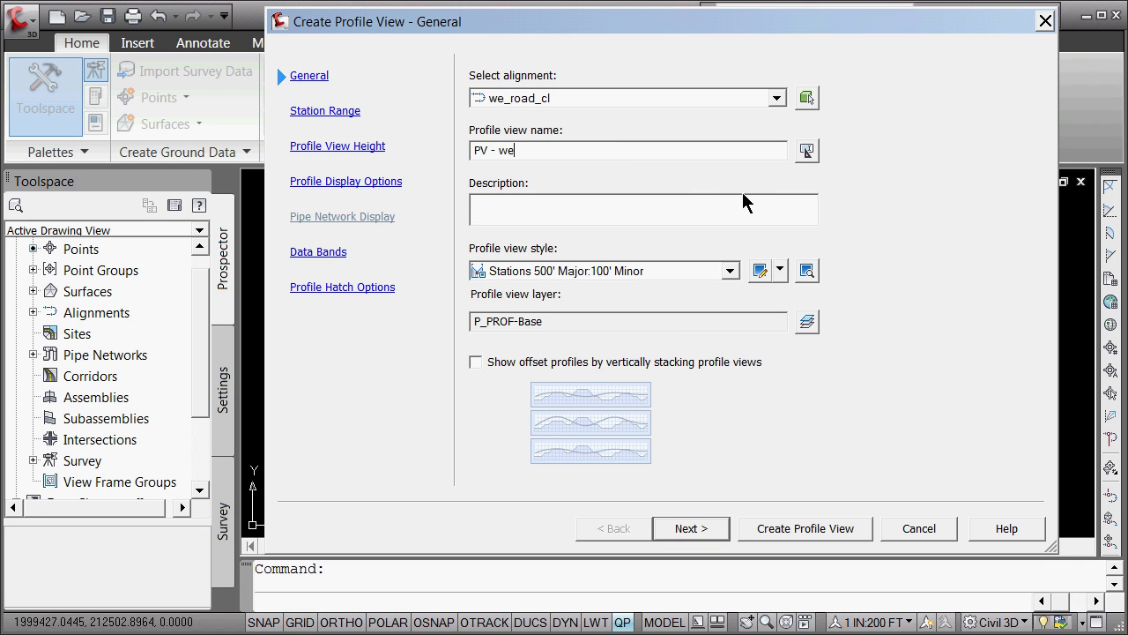
type("_road_cl")
left_click(731, 273)
left_click(617, 289)
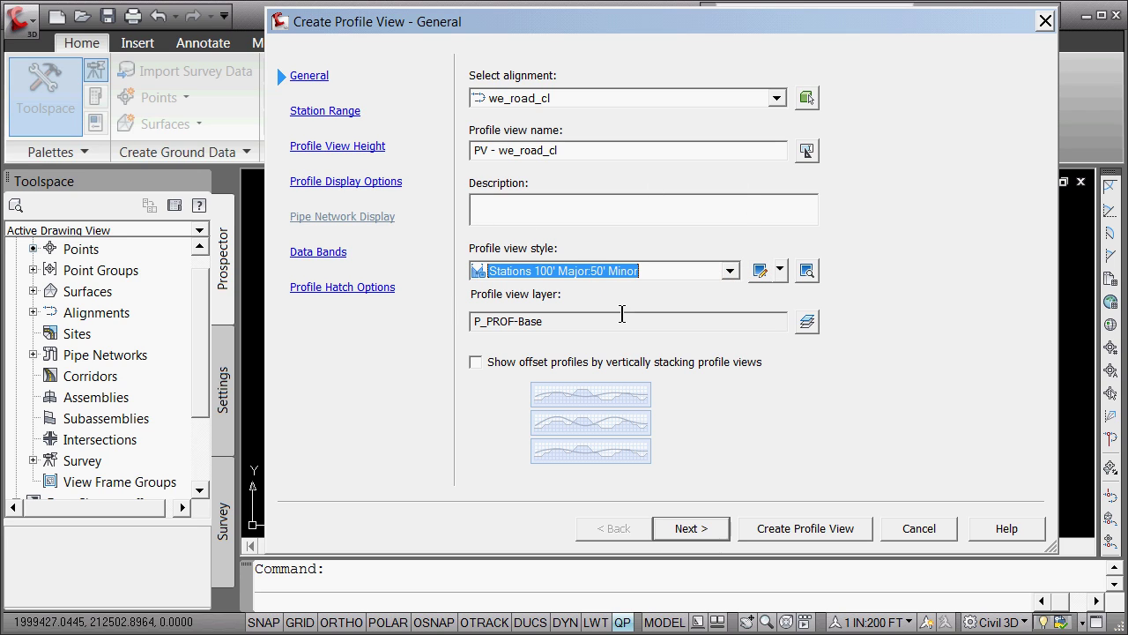
Switch the we_road_cl profile view to a user-specified station range and height, with a minimum elevation of 1000'.
left_click(327, 111)
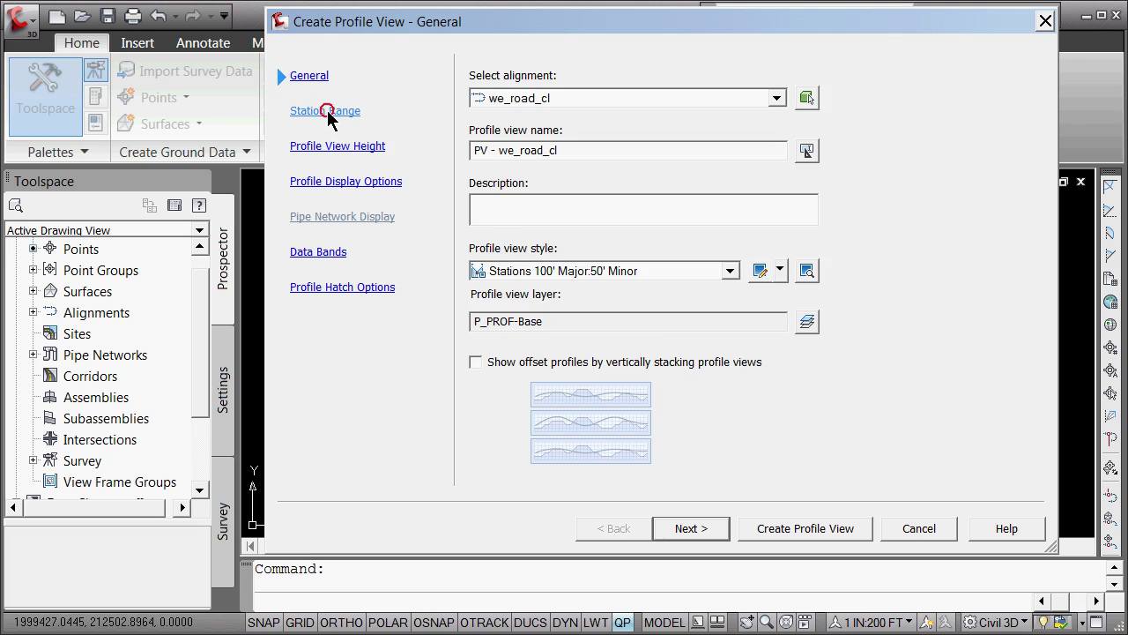
left_click(497, 182)
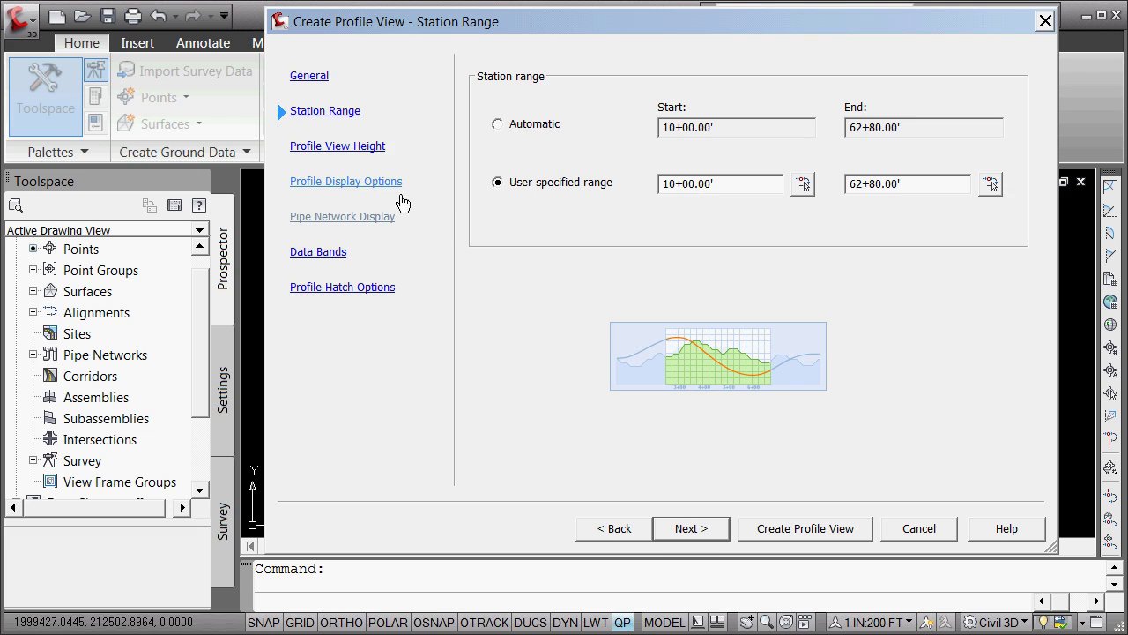
left_click(328, 147)
left_click(489, 157)
left_click_drag(691, 159, 594, 192)
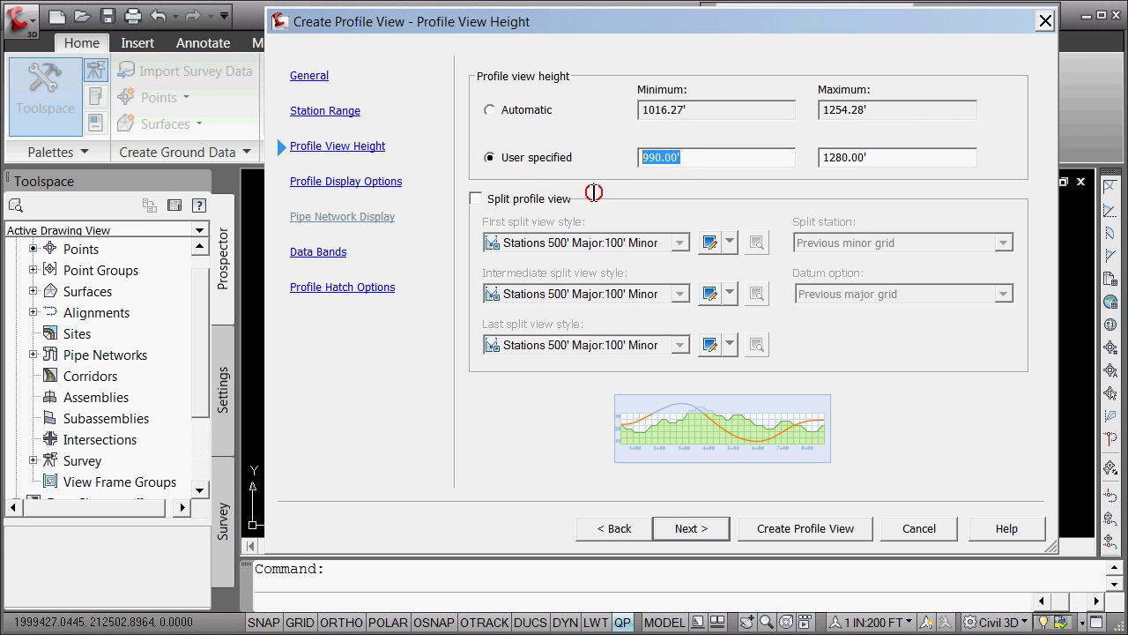
type("1000")
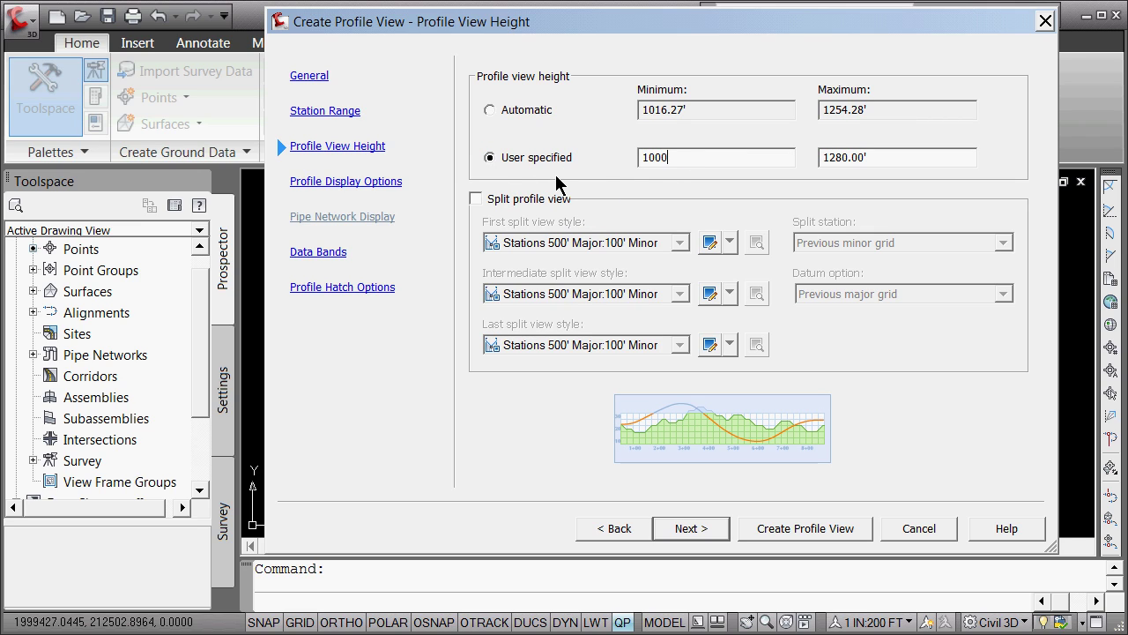
key("Tab")
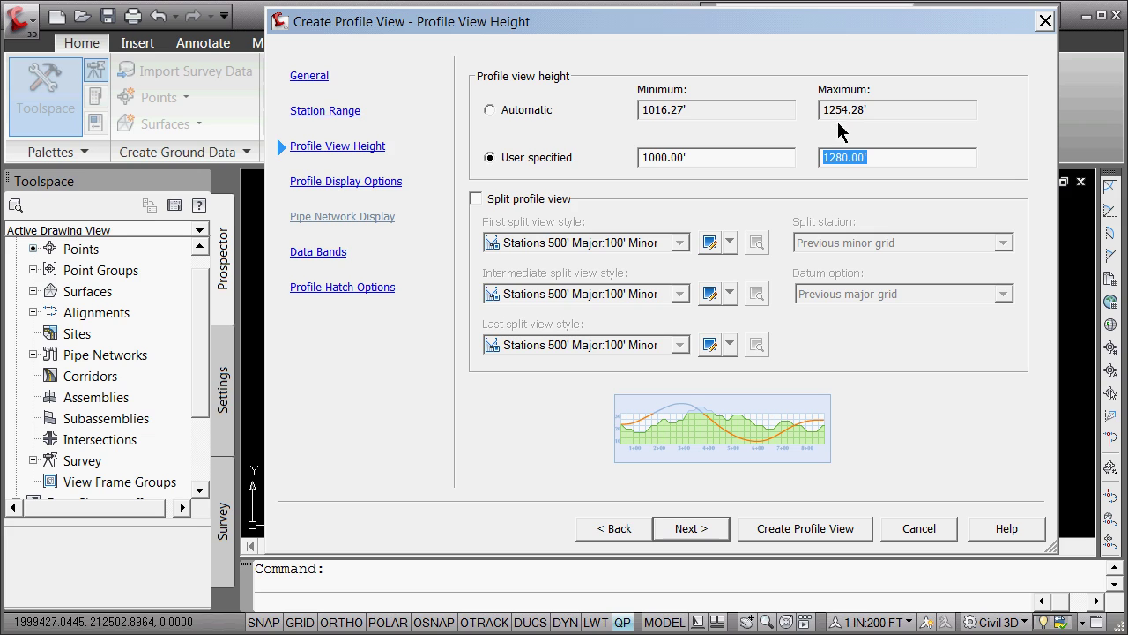
Review the display, height and station settings and create the we_road_cl profile view with its origin at 1000,10000.
left_click(308, 183)
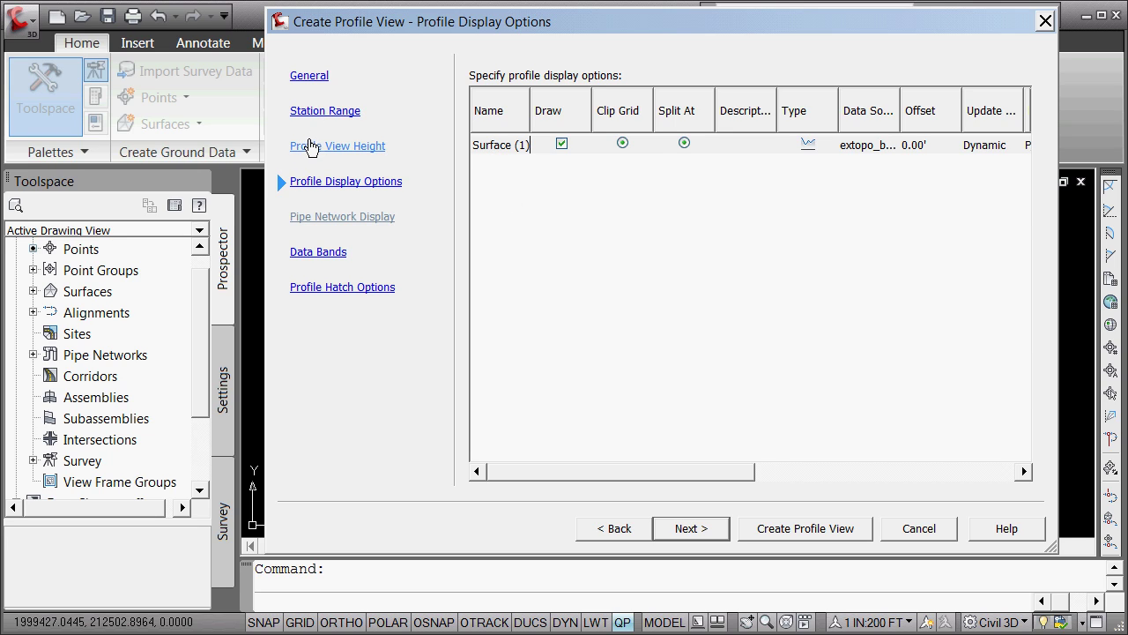
left_click(310, 146)
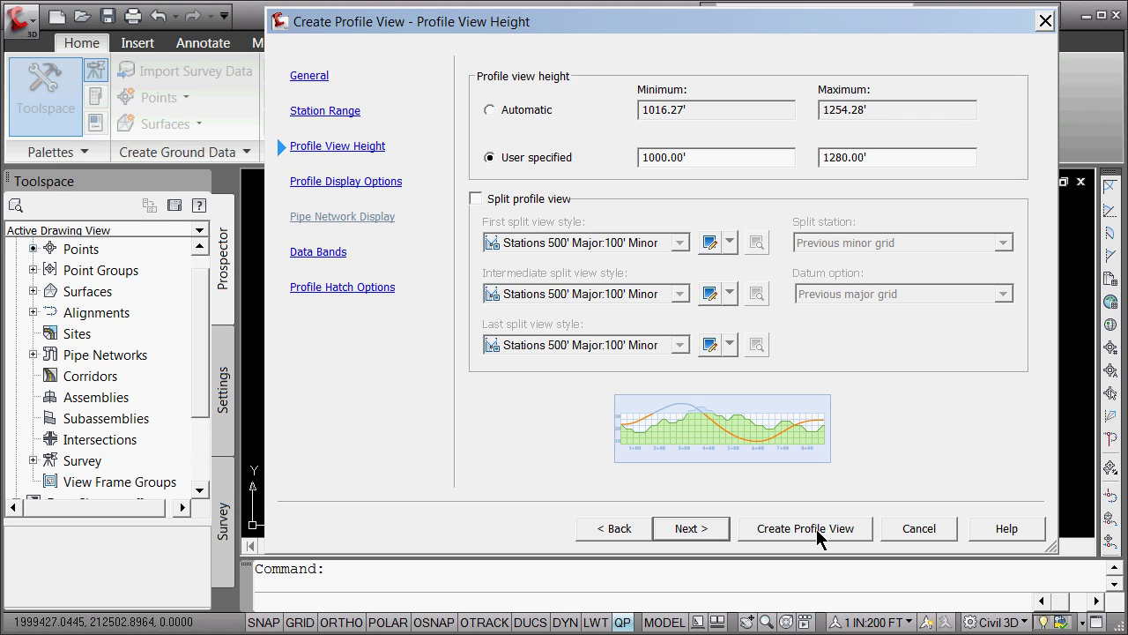
left_click(320, 113)
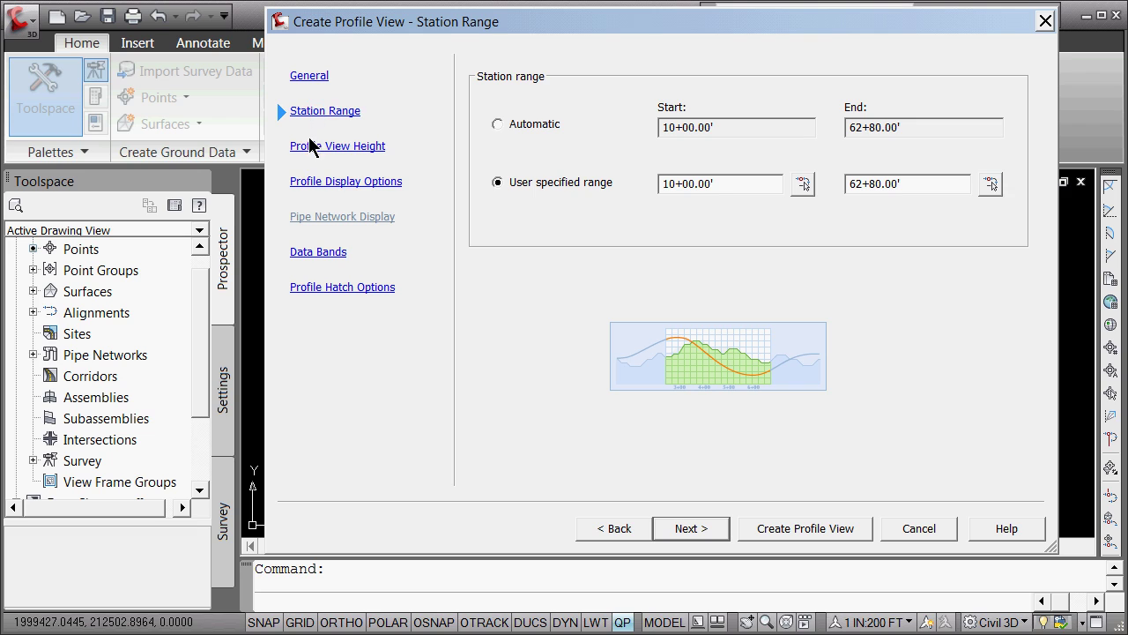
left_click(316, 146)
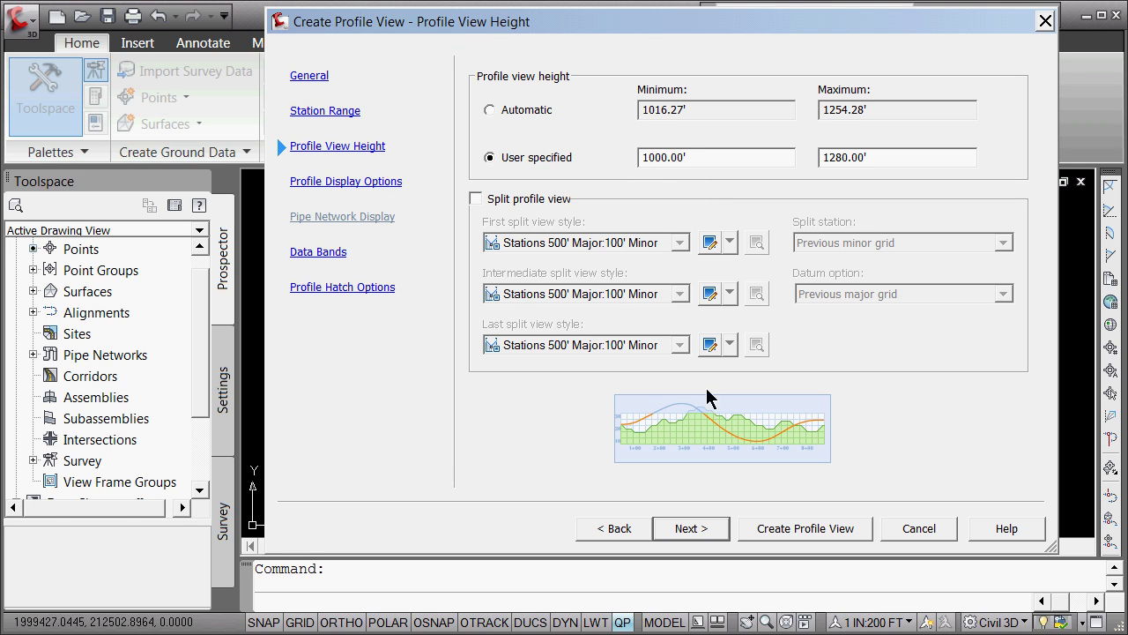
left_click(792, 524)
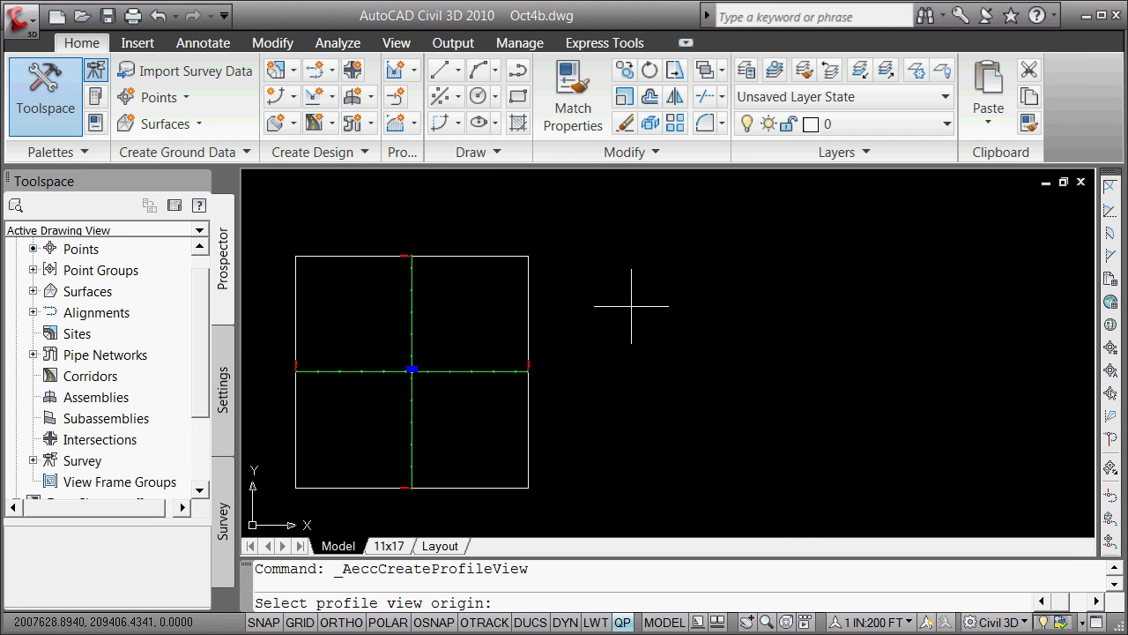
type("1000,10000")
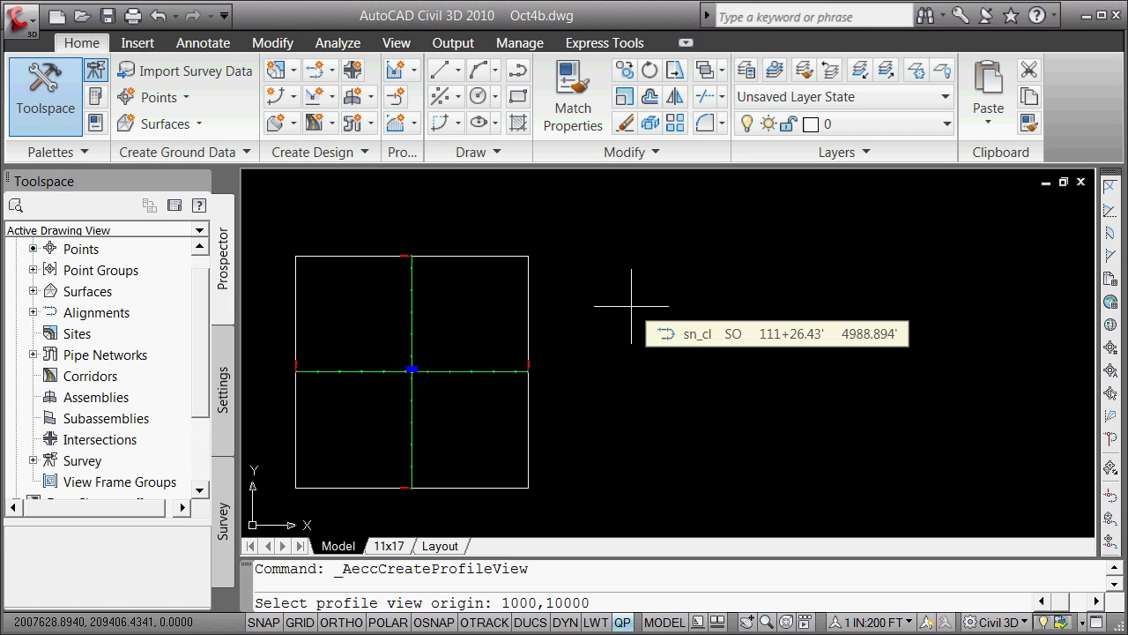
key("Return")
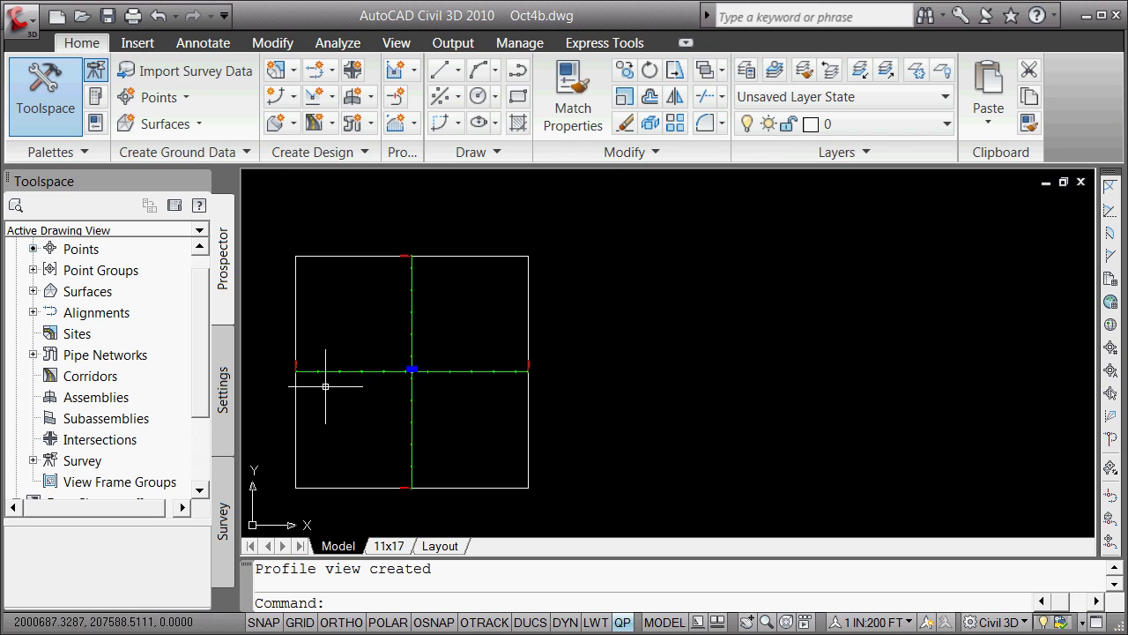
Create a surface profile of extopo_bogus along the full length of the sn_cl alignment and close the event log.
left_click(331, 99)
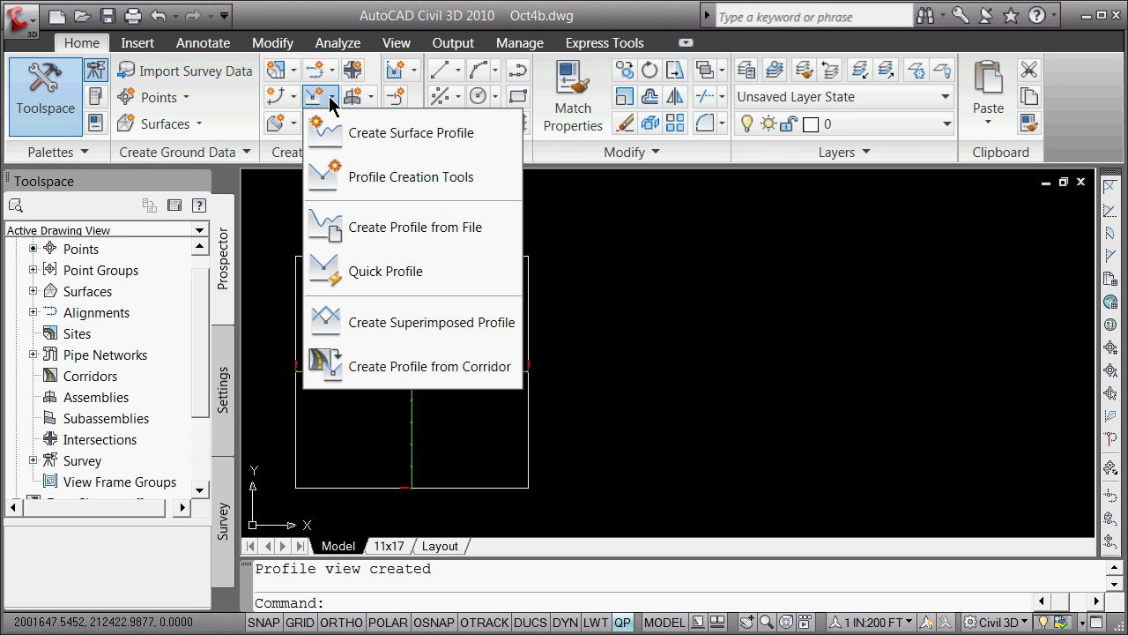
left_click(388, 134)
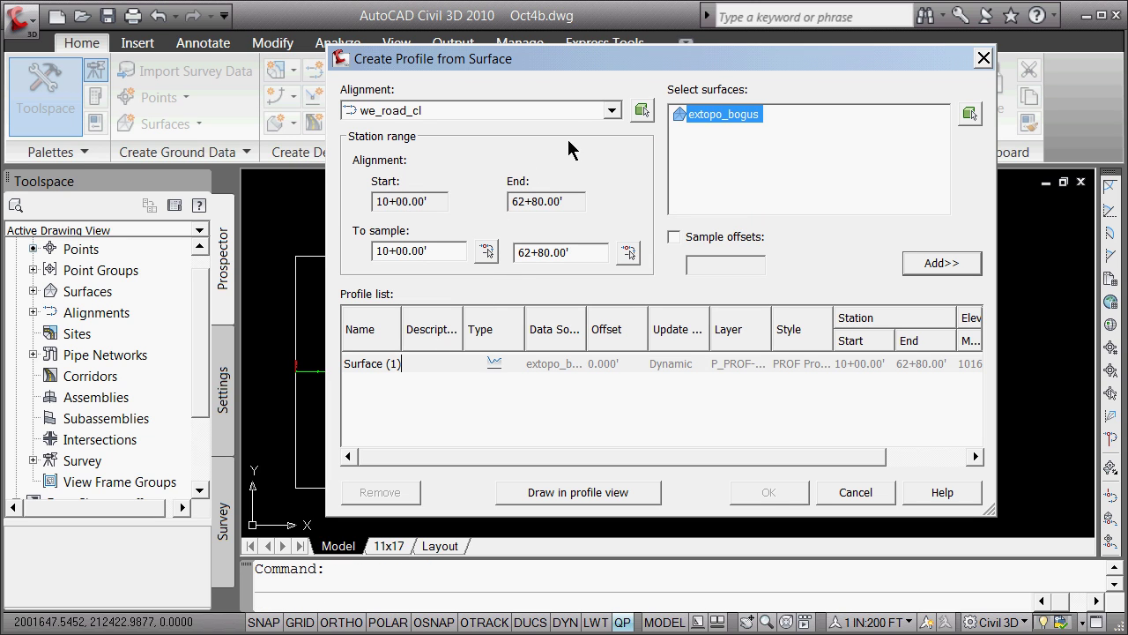
left_click(611, 110)
left_click(391, 142)
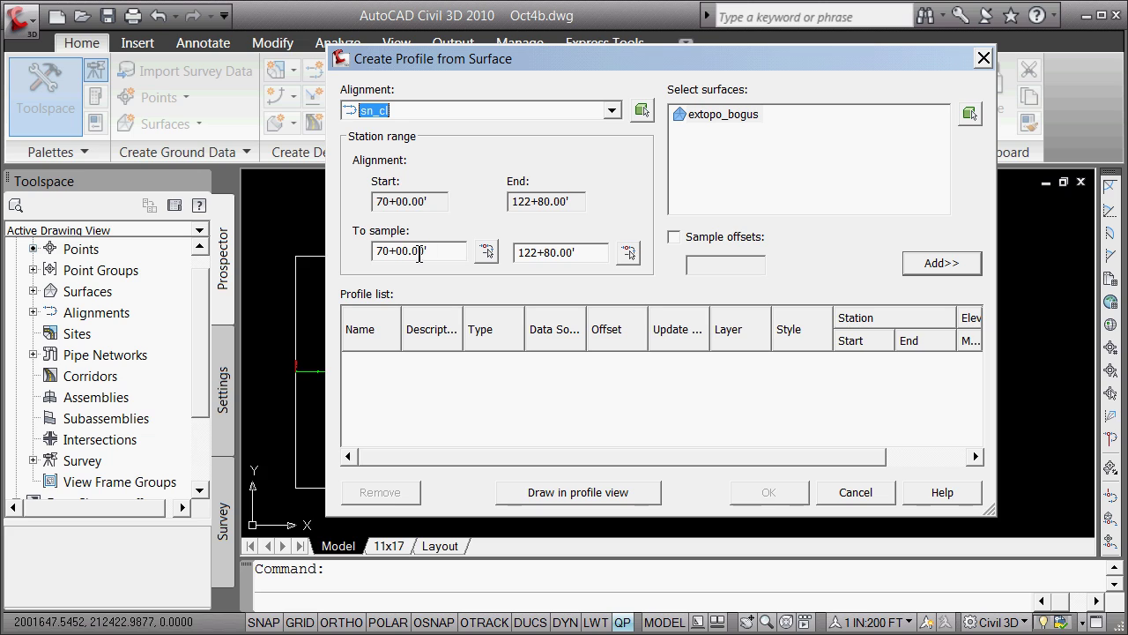
left_click(944, 265)
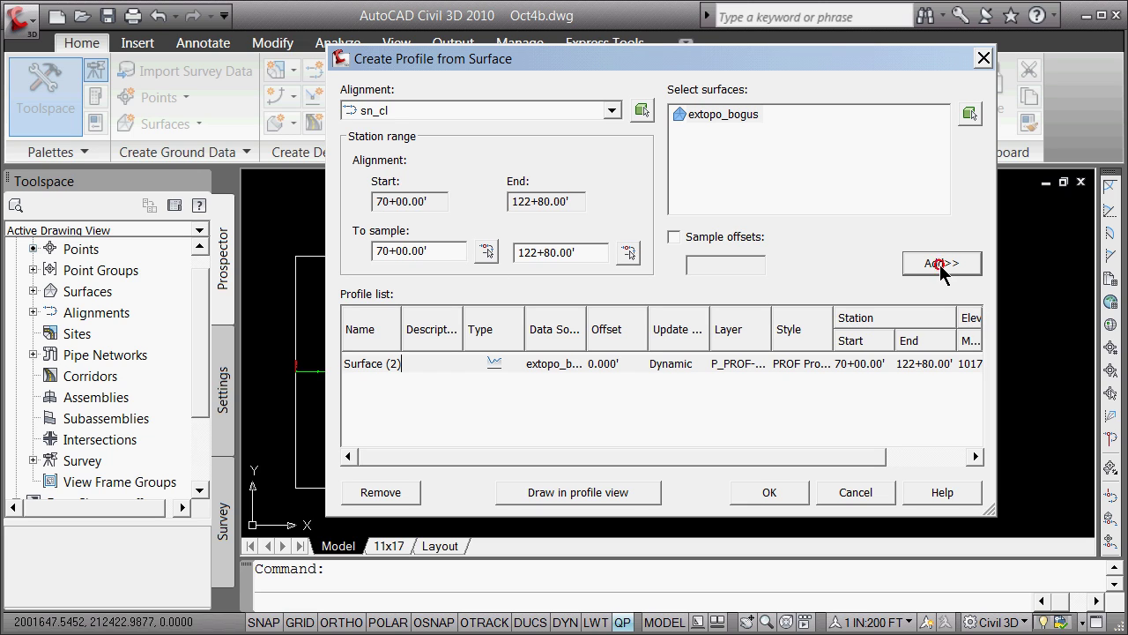
left_click(768, 493)
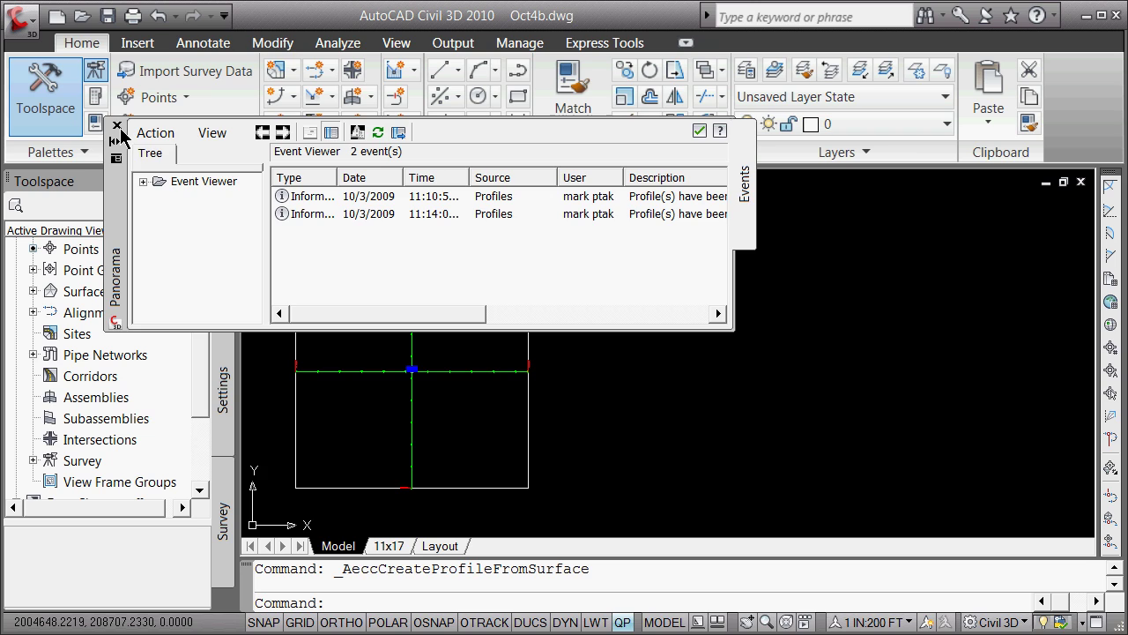
left_click(116, 125)
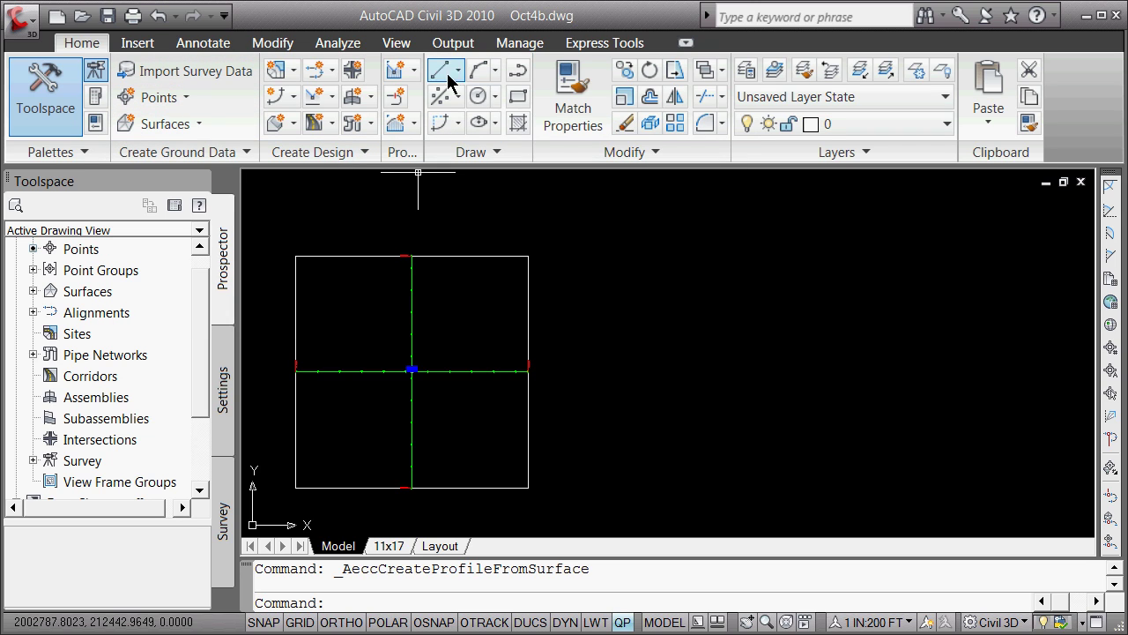
Set up a profile view for the sn_cl alignment named PV - sn_cl with style Stations 100' Major:50' Minor.
left_click(410, 74)
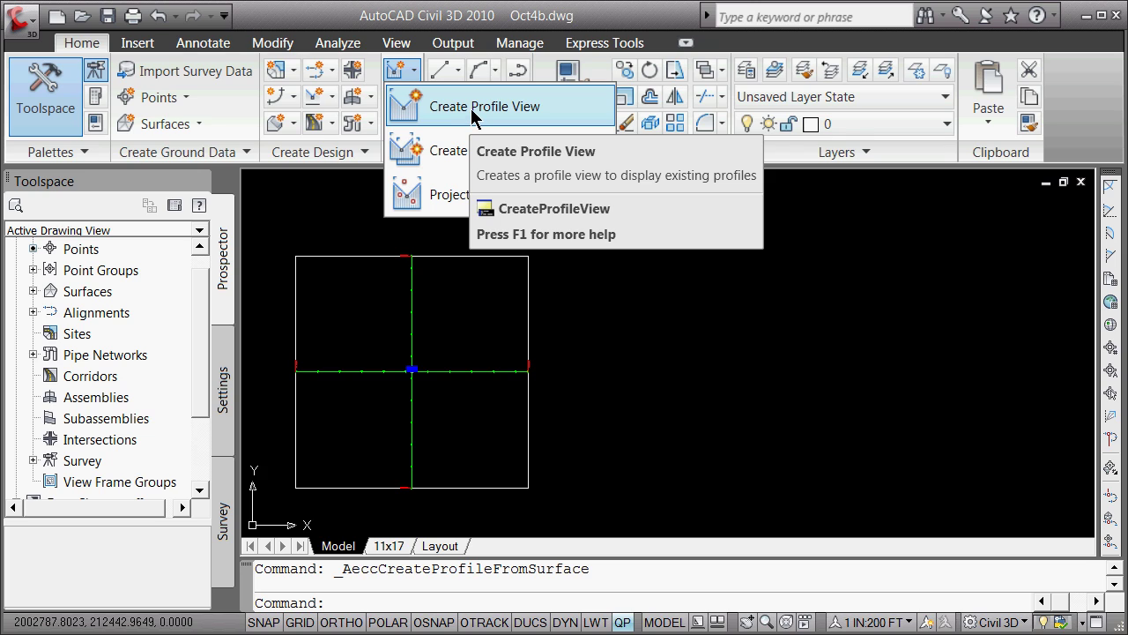
left_click(475, 113)
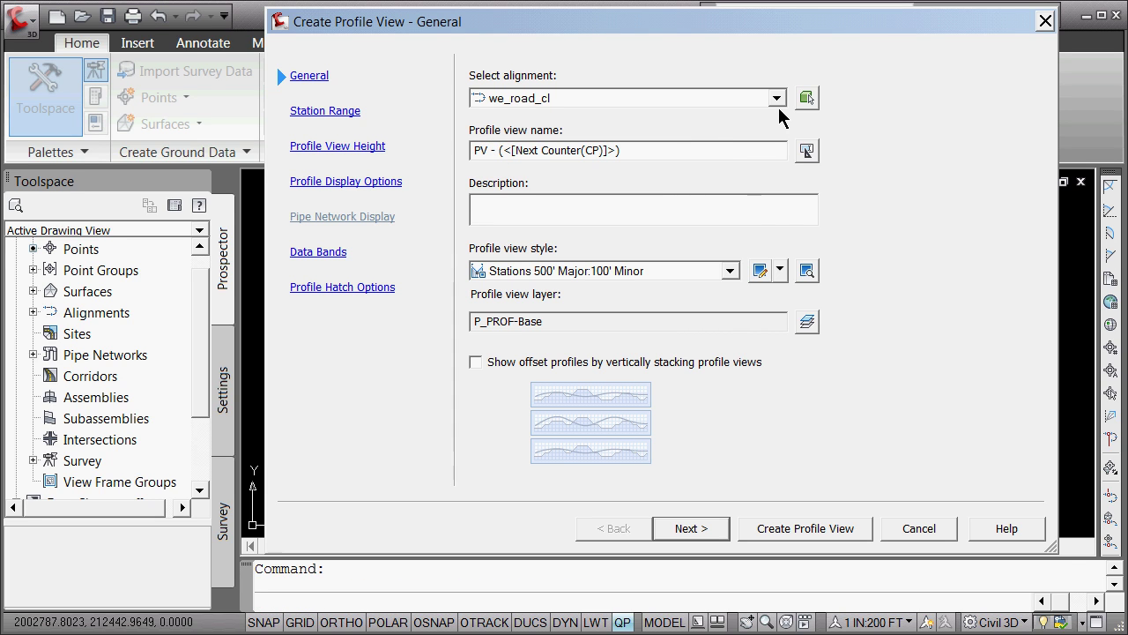
left_click(776, 99)
left_click(500, 117)
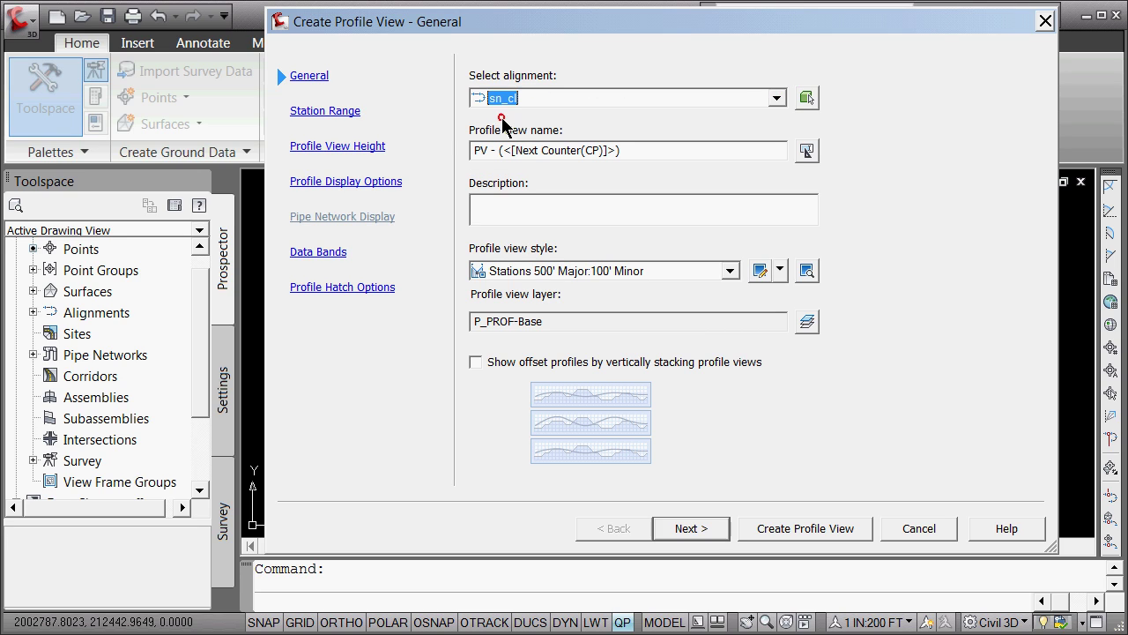
left_click(529, 150)
left_click_drag(499, 150, 721, 173)
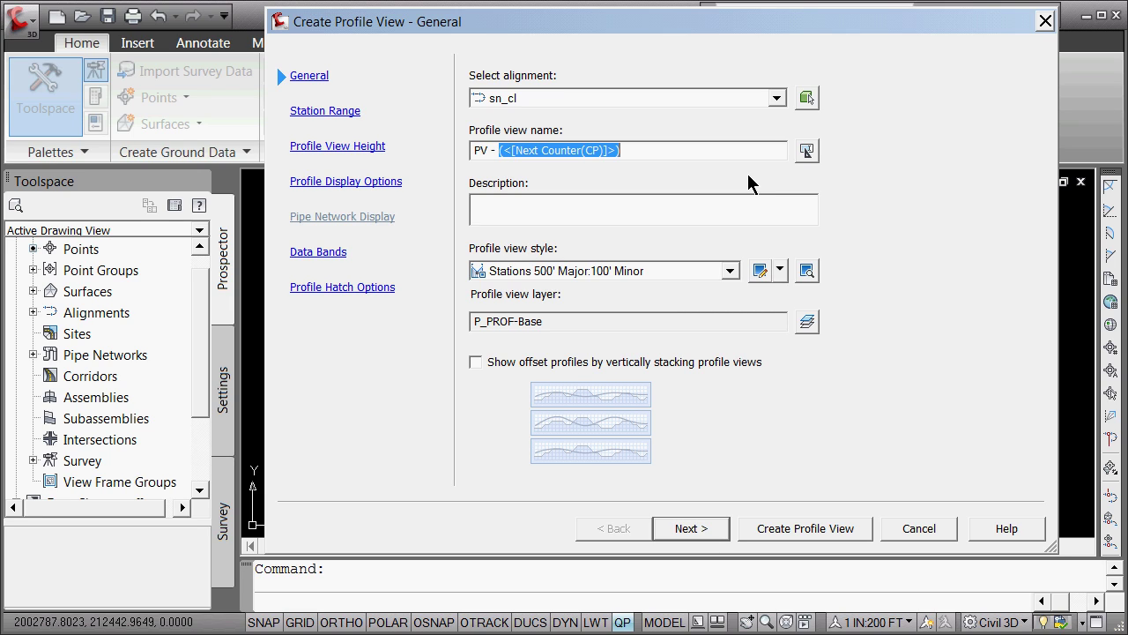
type("sn_")
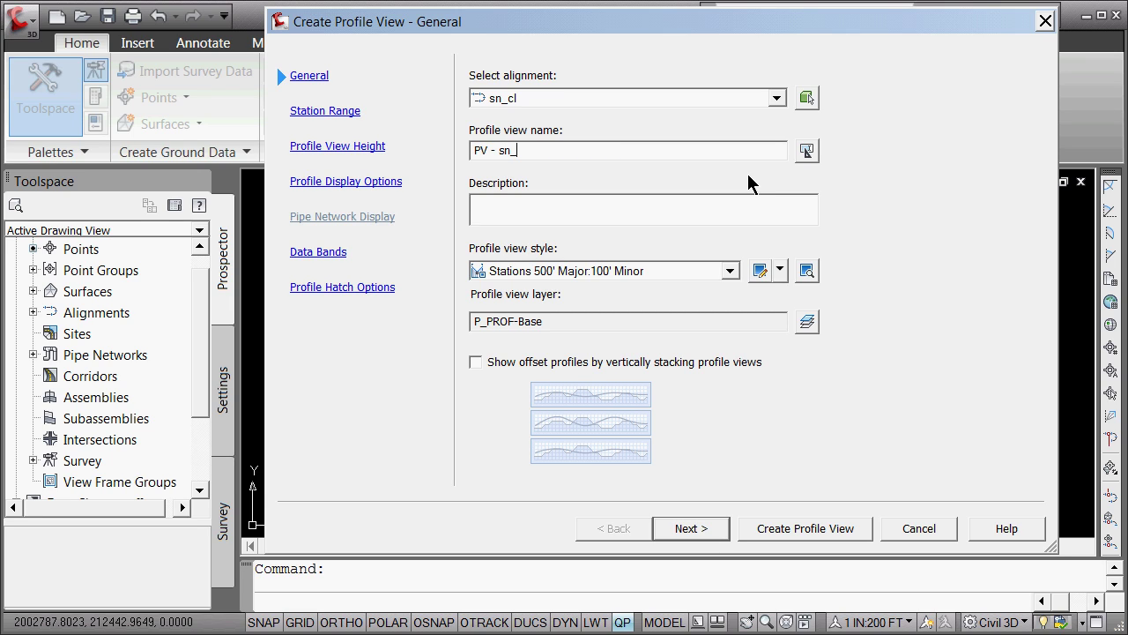
type("cl")
left_click(730, 274)
left_click(589, 288)
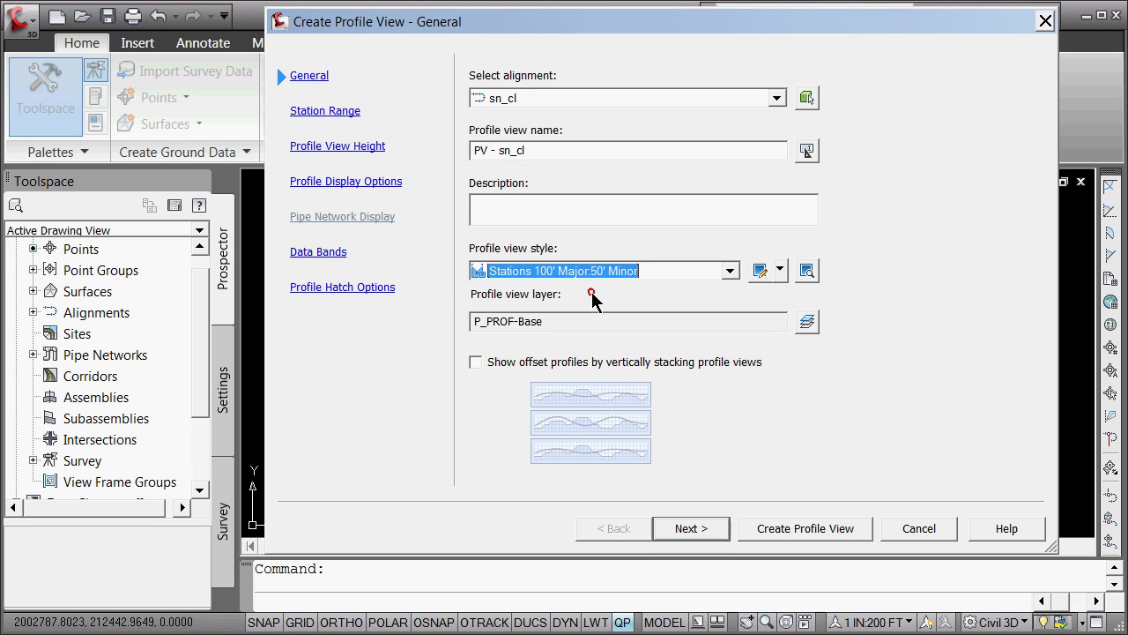
Switch the sn_cl profile view to a user-specified station range and a user-specified height, and recheck both settings.
left_click(308, 112)
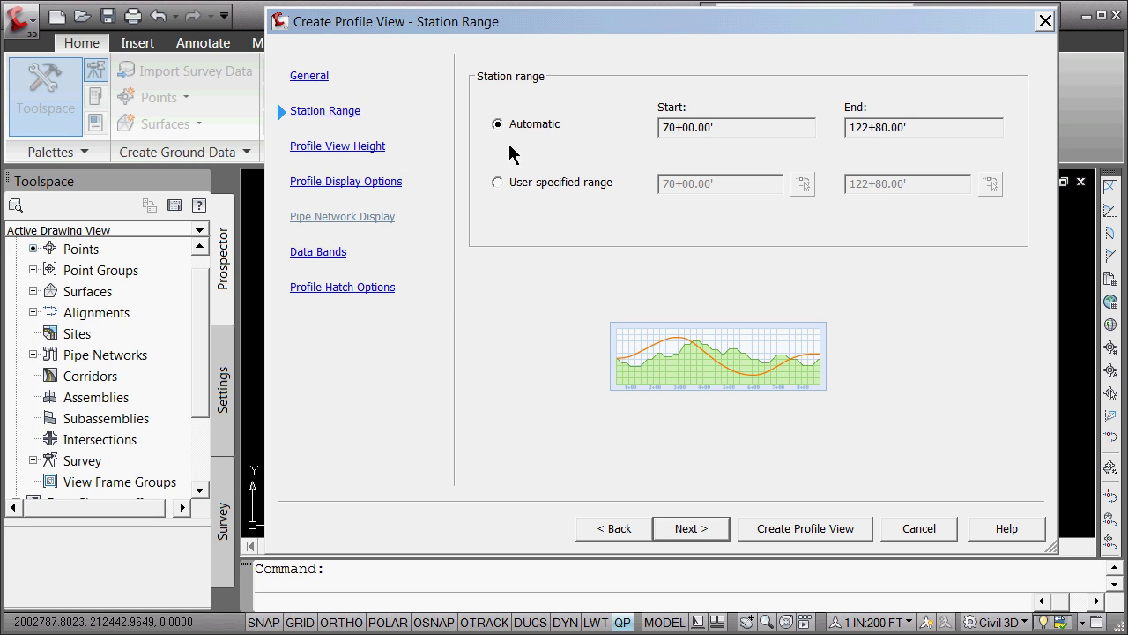
left_click(498, 182)
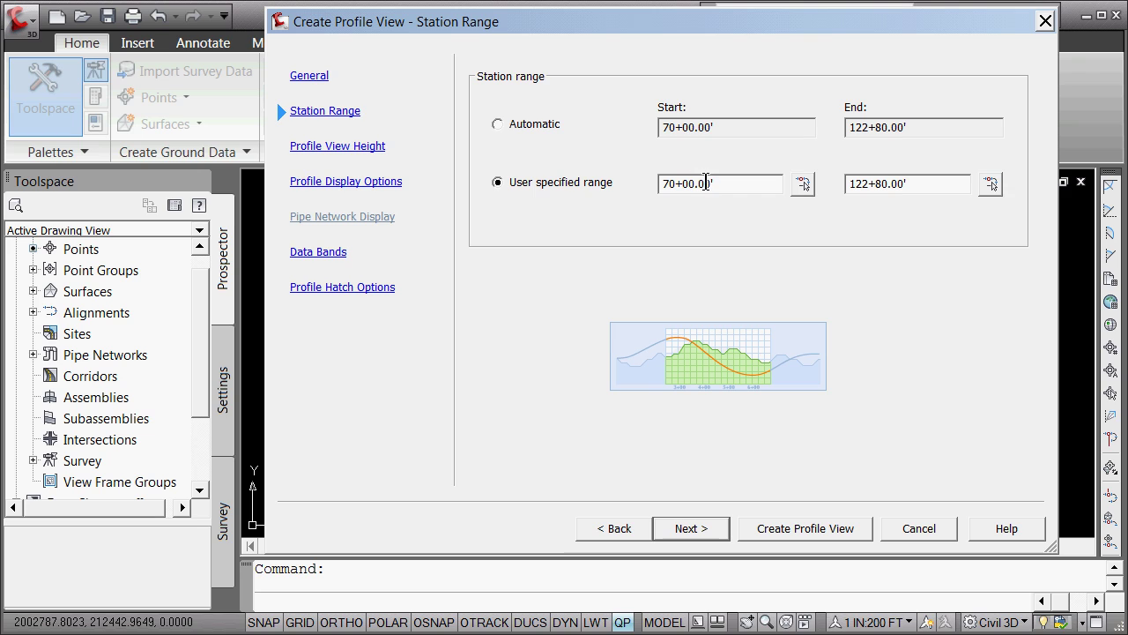
left_click(328, 146)
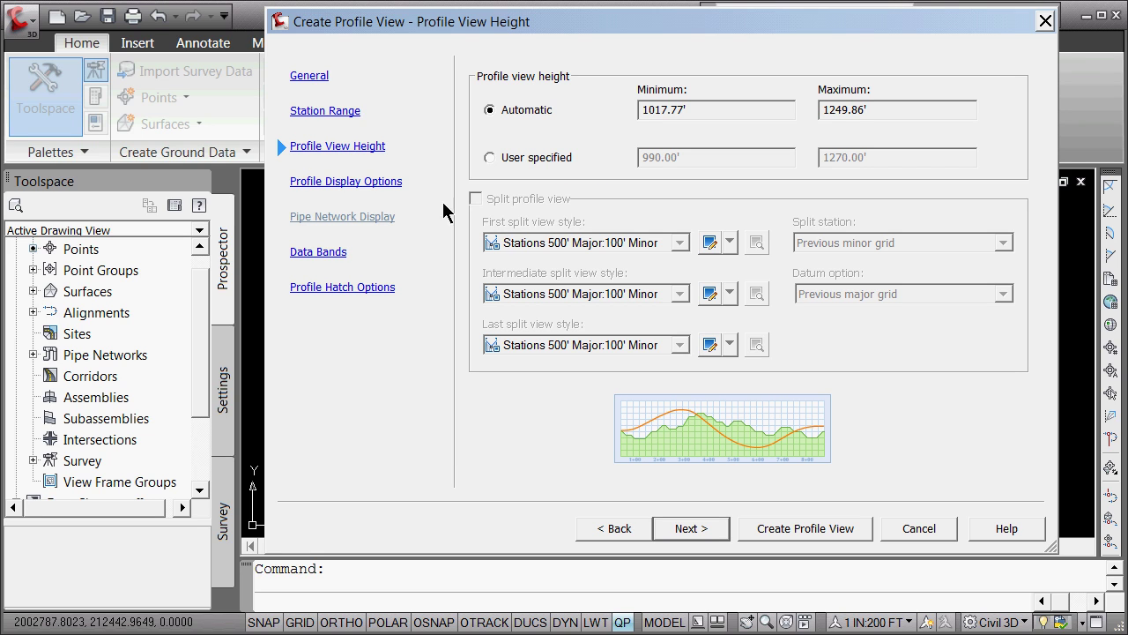
left_click(490, 160)
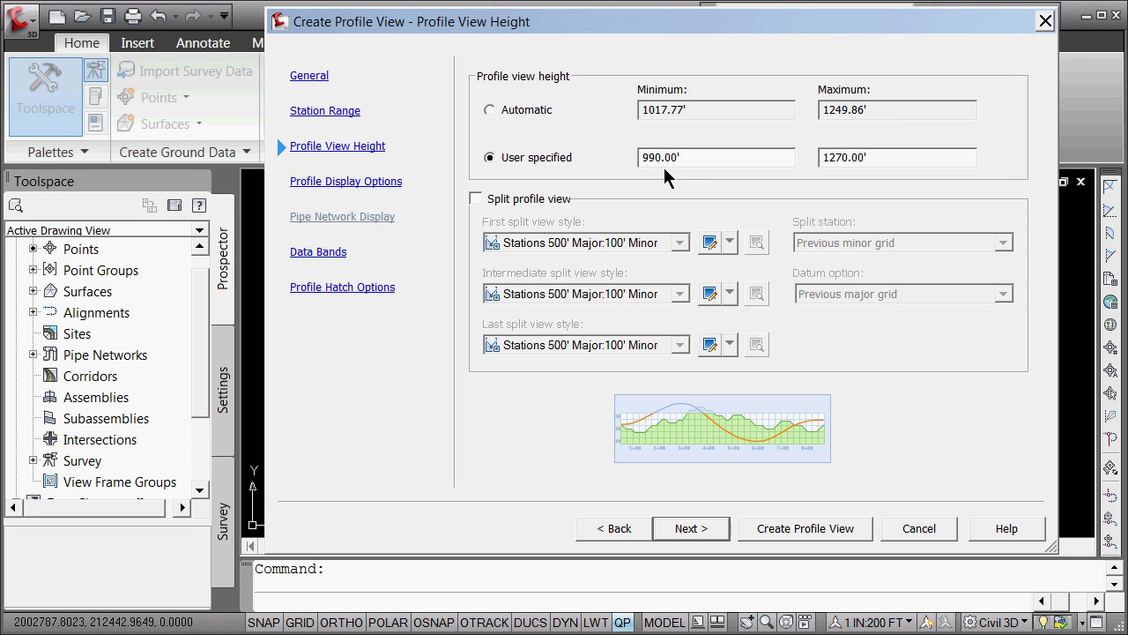
left_click(331, 118)
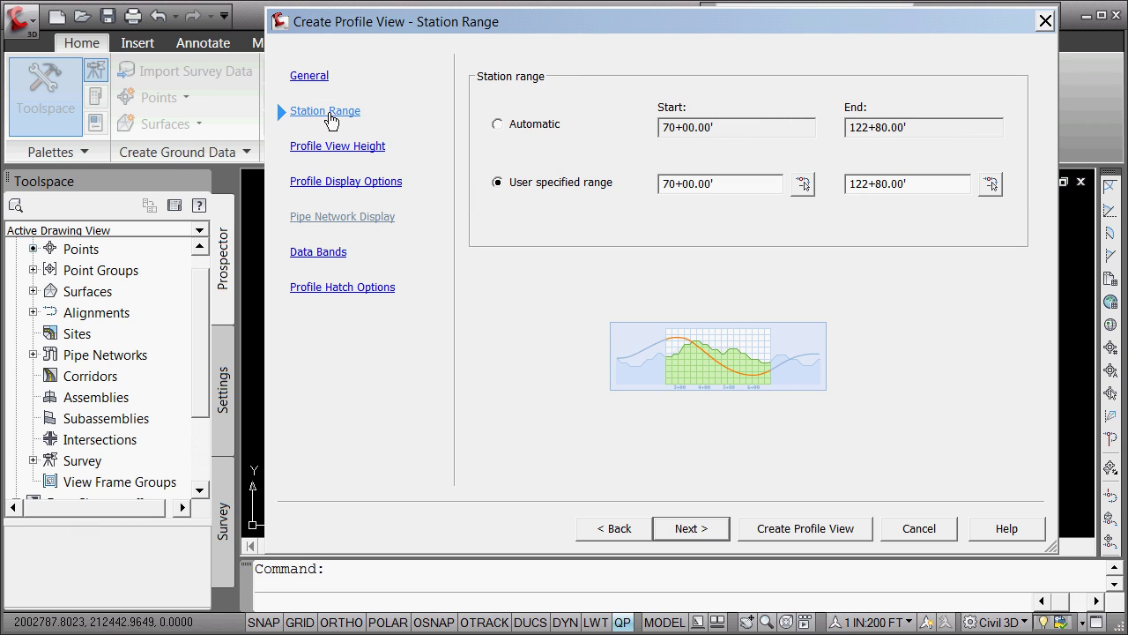
left_click(322, 146)
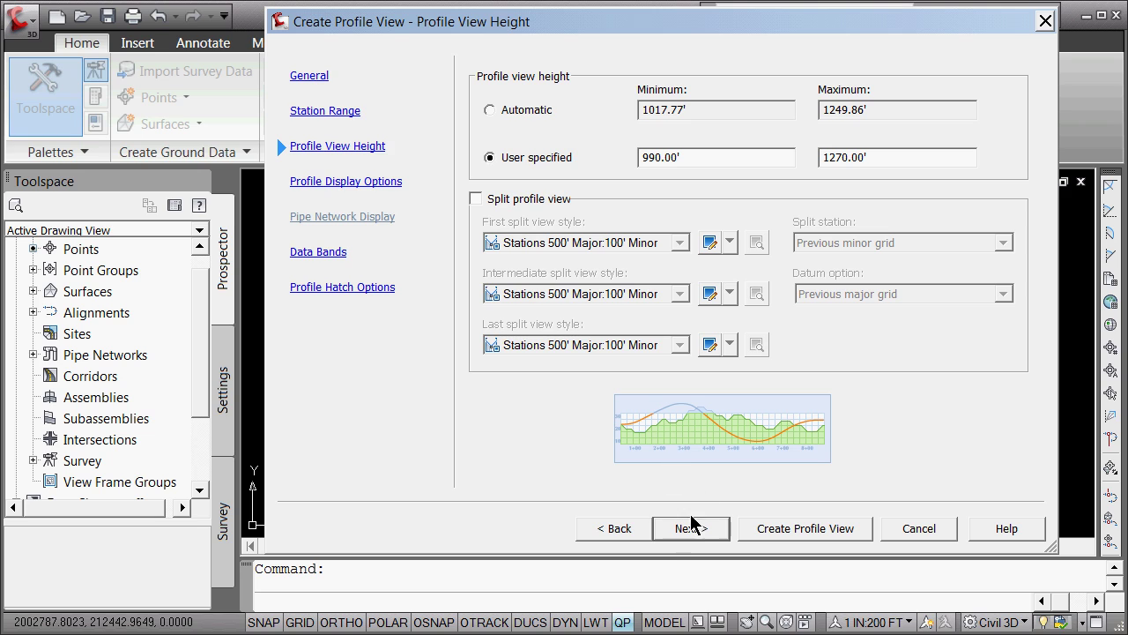
Create the sn_cl profile view and place it in the empty area beside the site plan.
left_click(813, 529)
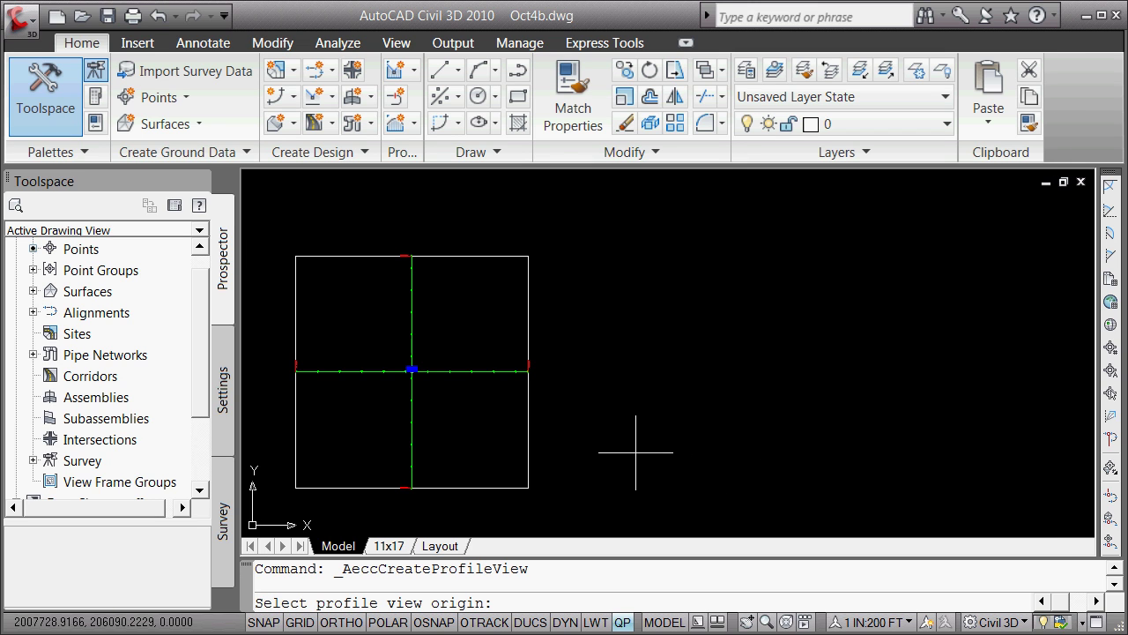
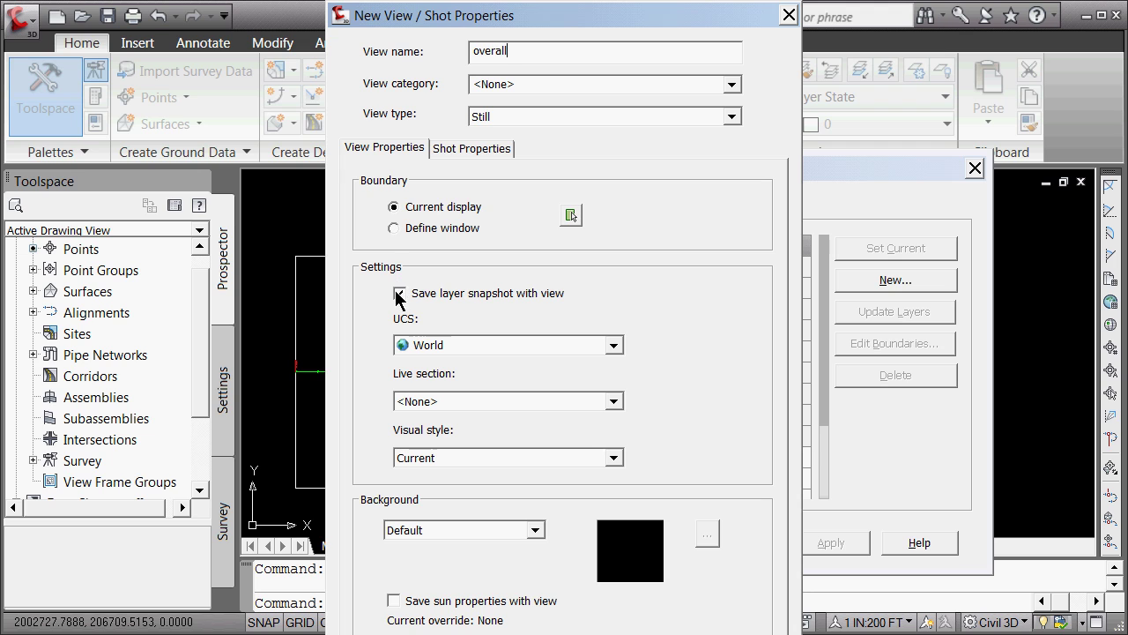
Define the boundary of the view named overall as a window around the square site plan and save the view.
left_click(571, 217)
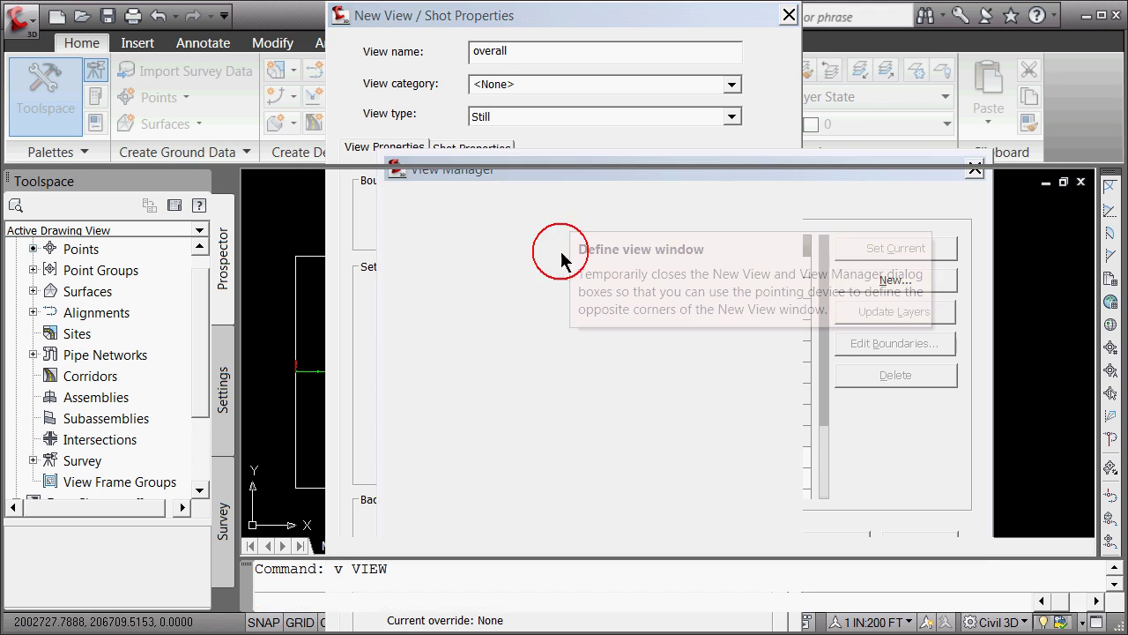
left_click(480, 423)
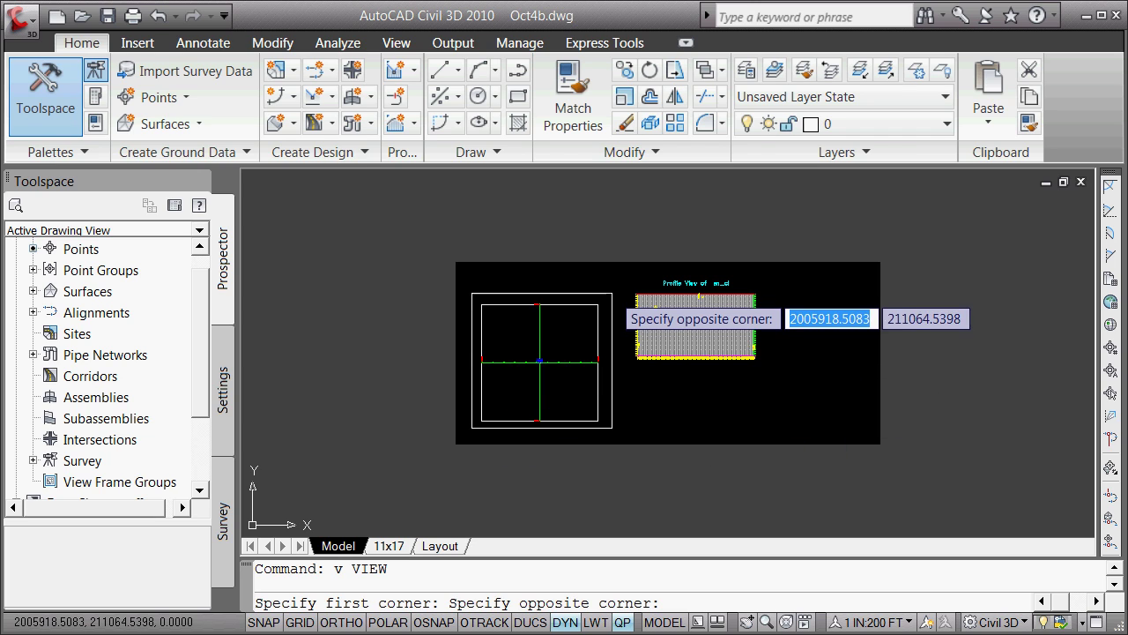
left_click(612, 293)
key("Return")
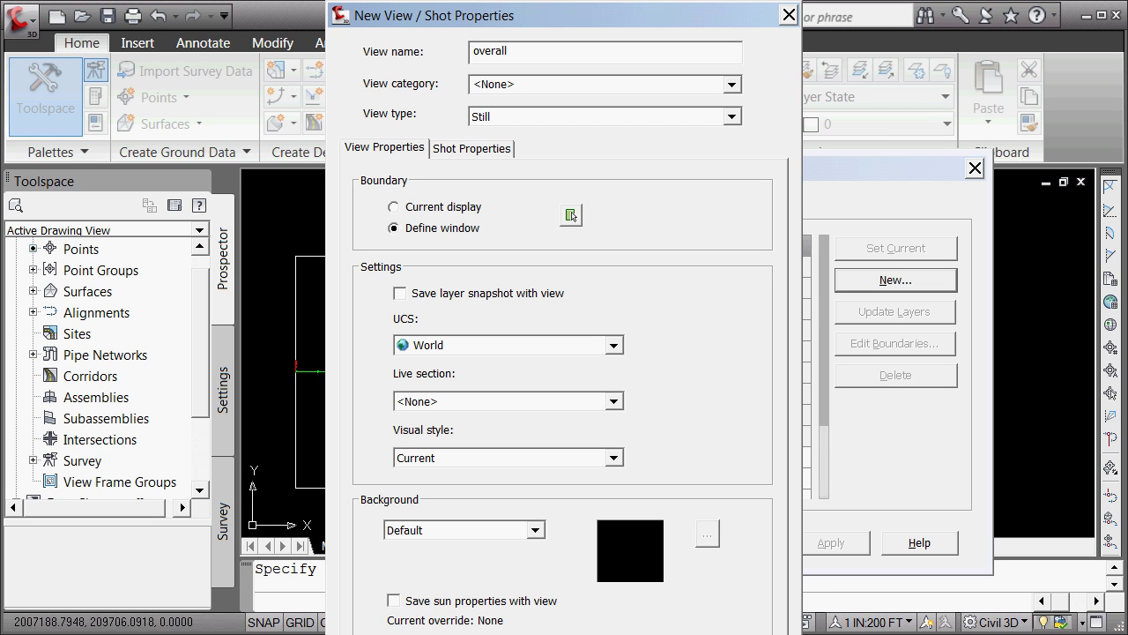
key("Return")
left_click(833, 548)
left_click(742, 556)
left_click(672, 548)
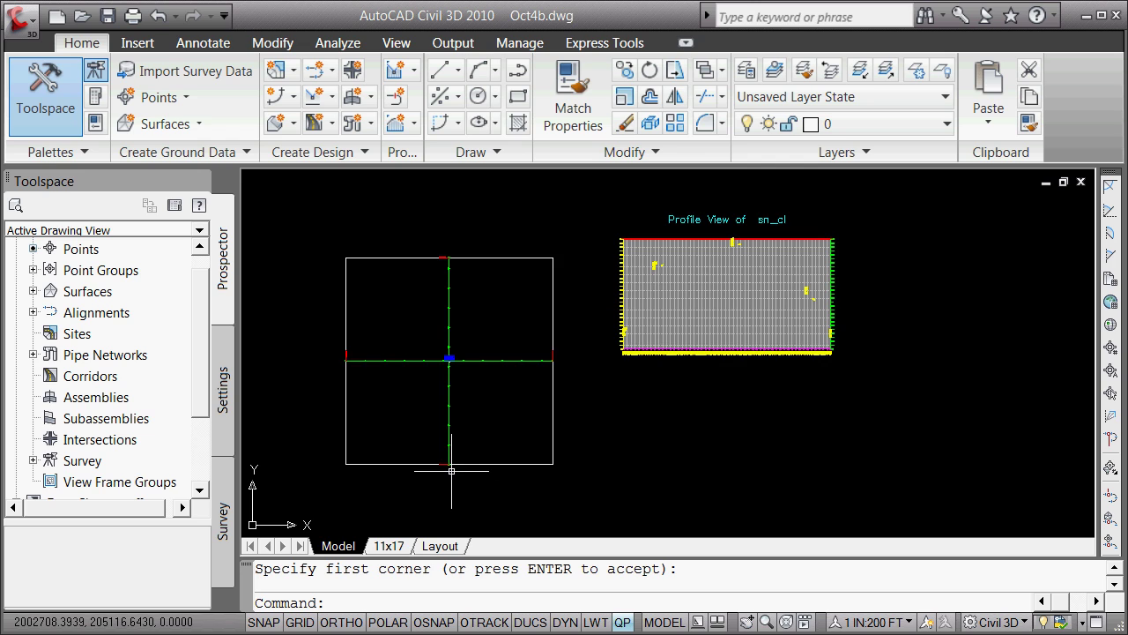
Restore the saved model view overall as the current view.
type("v")
key("Return")
left_click(469, 274)
left_click(895, 248)
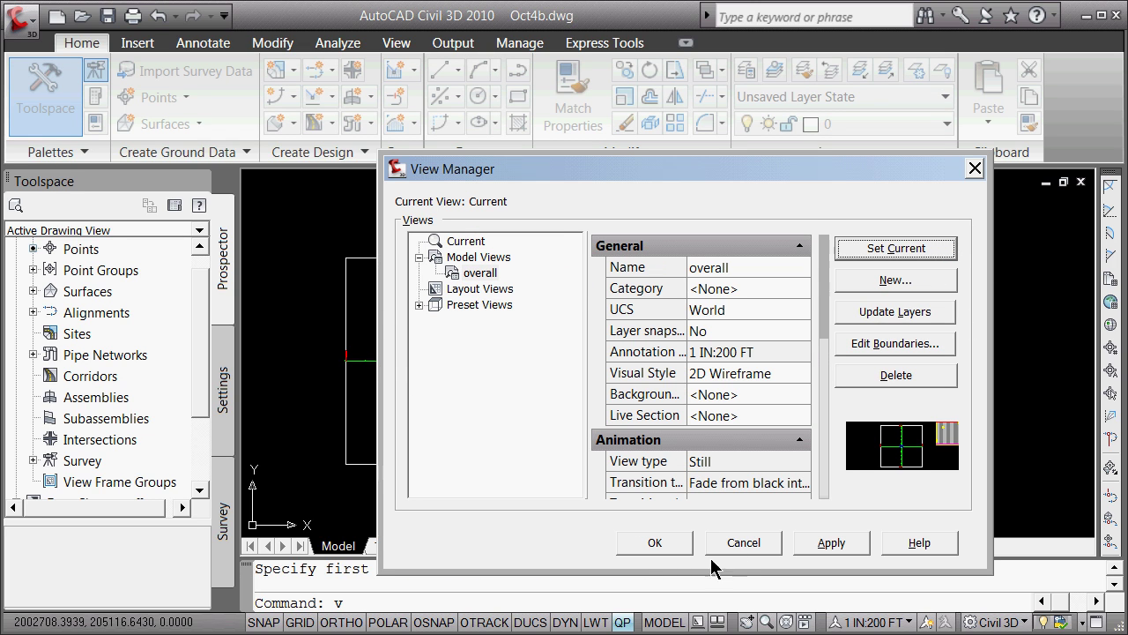
left_click(652, 542)
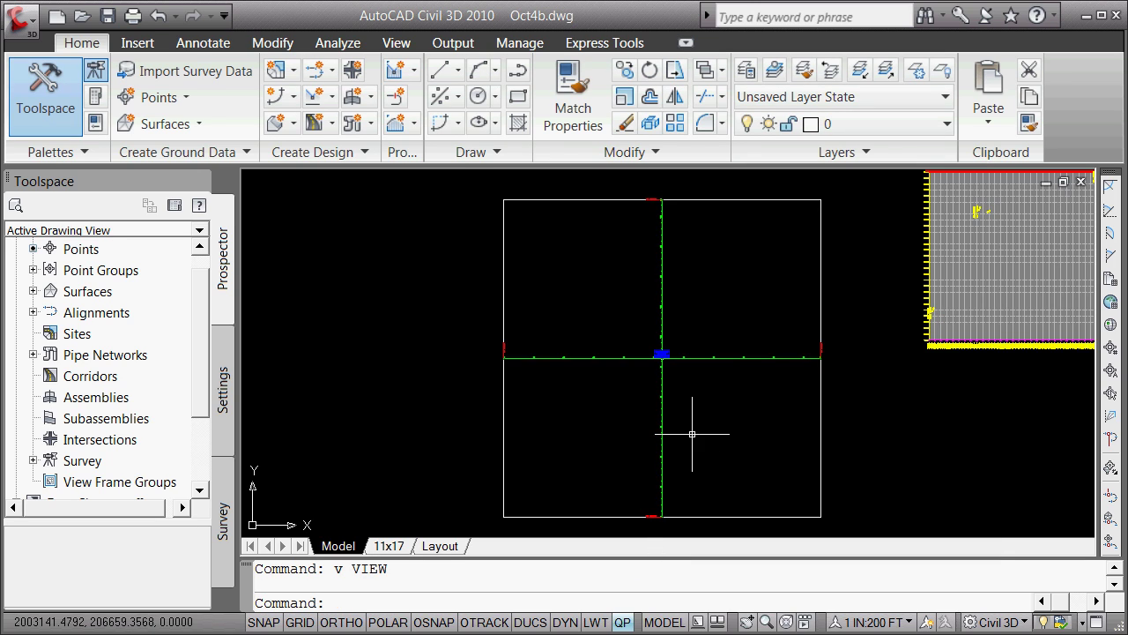
Try the annotation scale 1 IN:40 FT on the sn_cl profile view's labels and return it to 1 IN:200 FT.
scroll(695, 434, "down", 3)
scroll(759, 331, "up", 5)
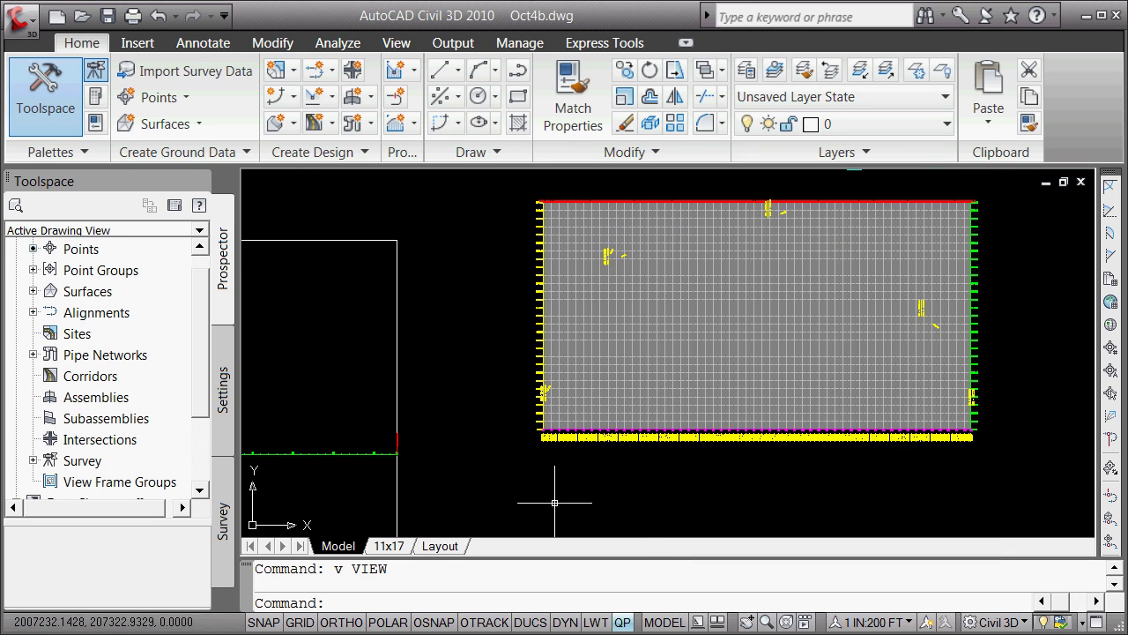
scroll(538, 469, "up", 5)
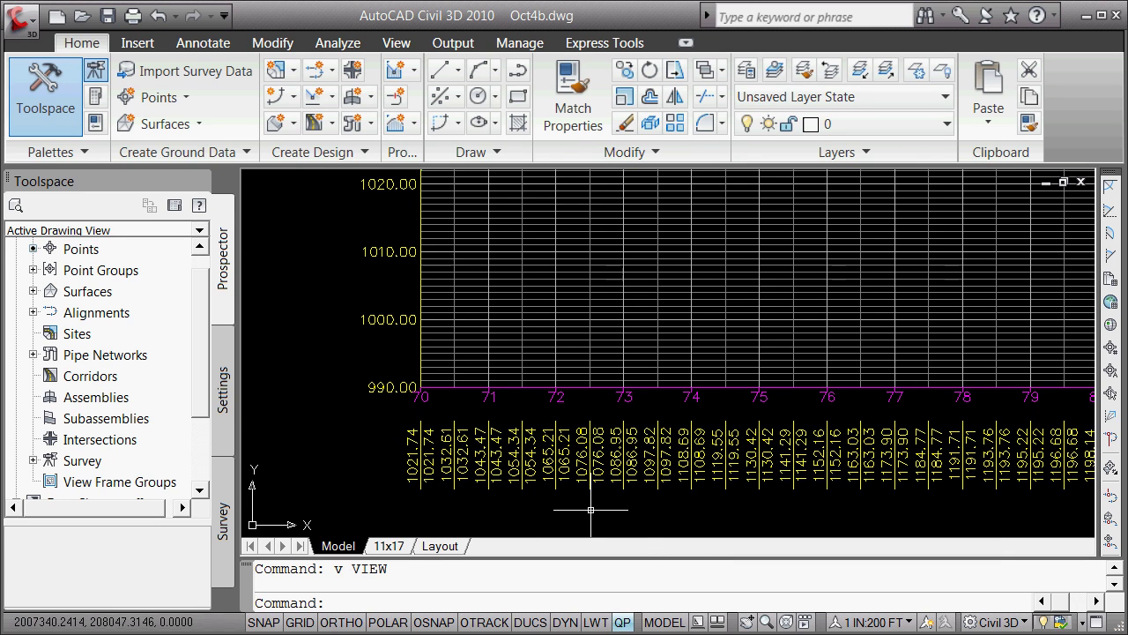
scroll(456, 445, "down", 2)
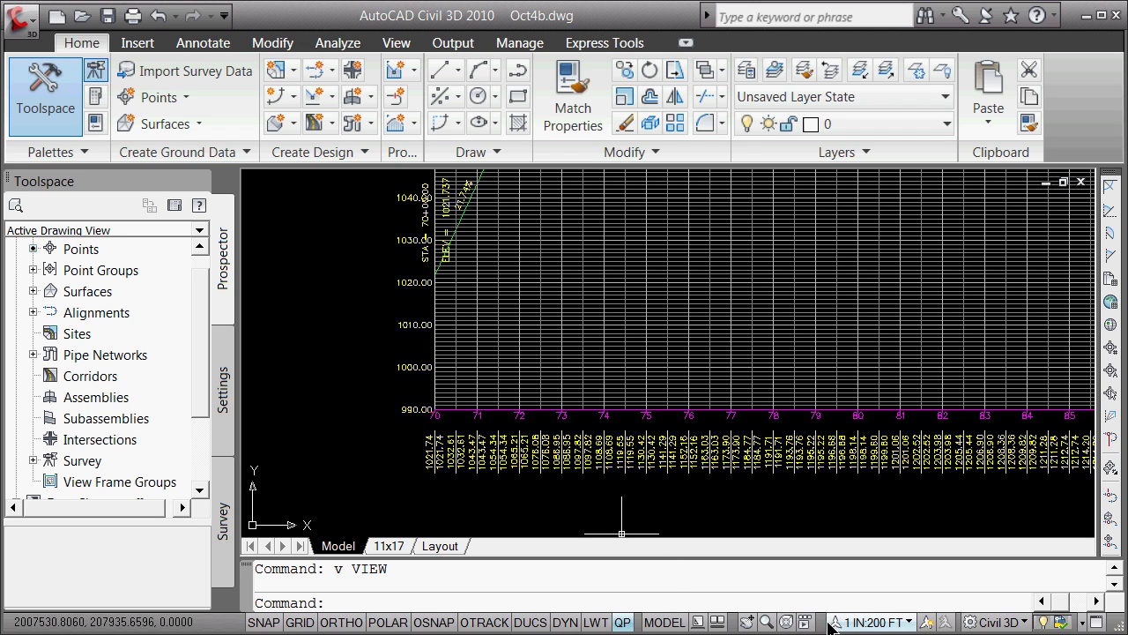
left_click(908, 622)
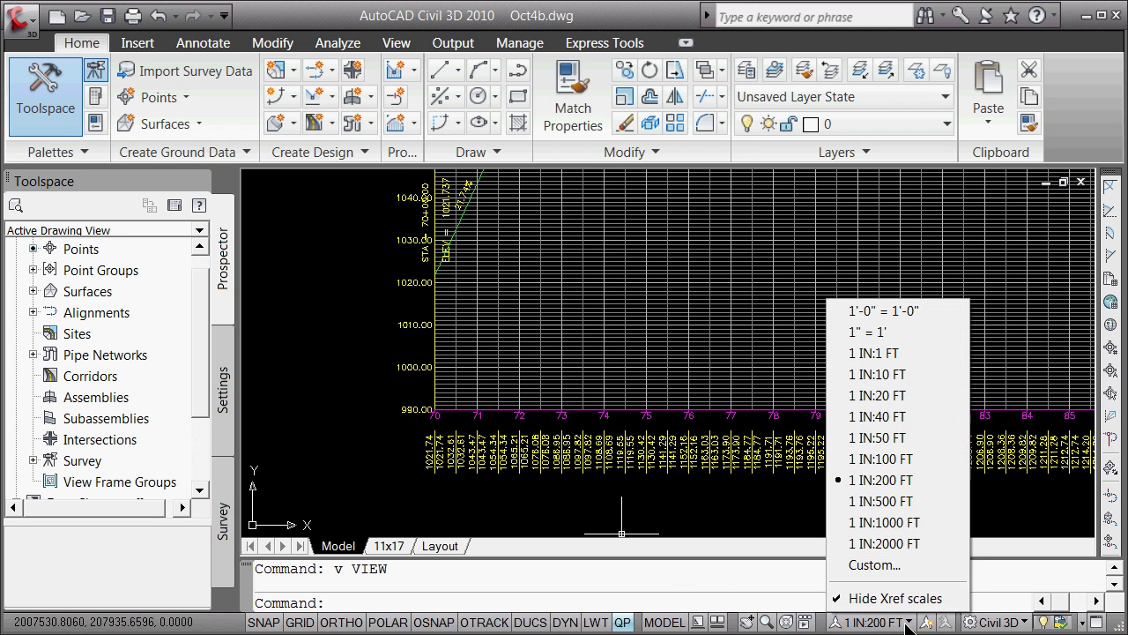
left_click(901, 417)
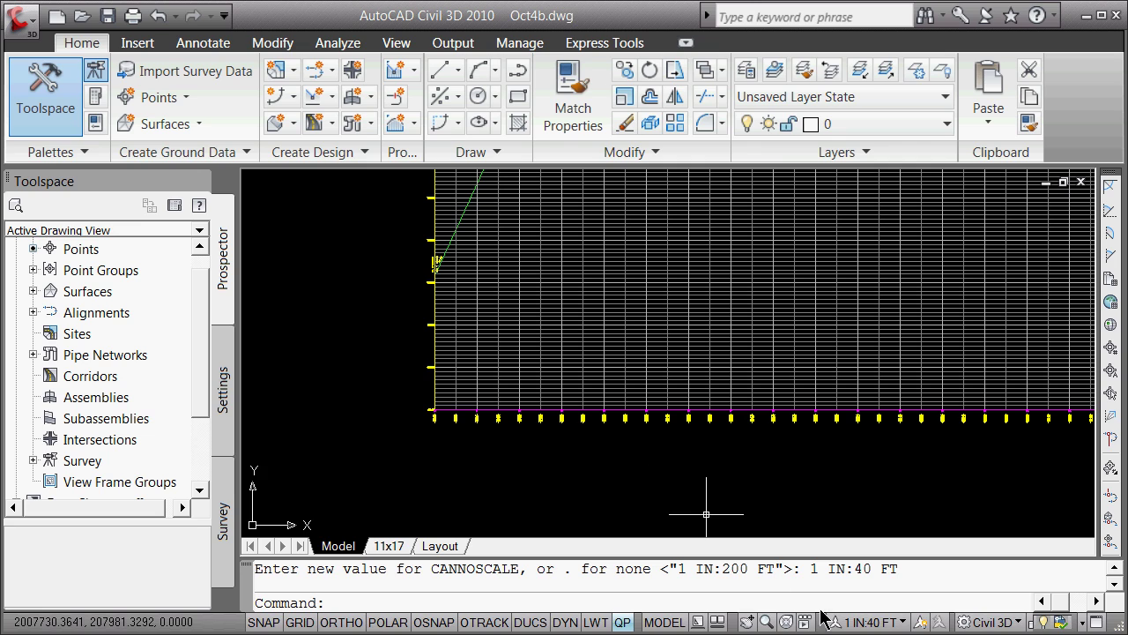
left_click(899, 623)
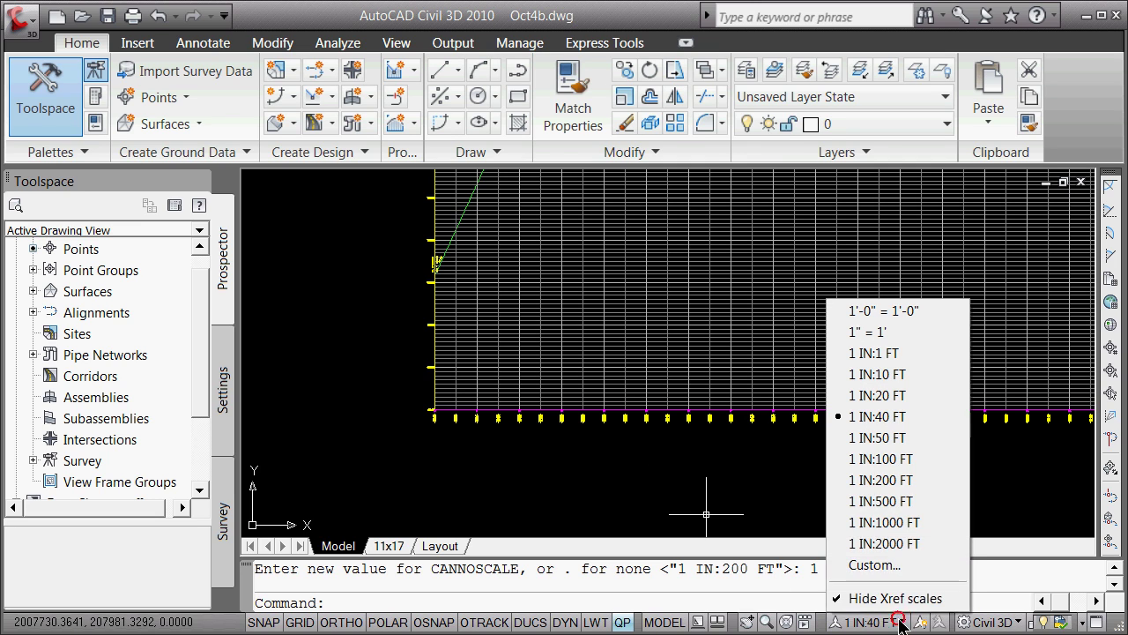
left_click(899, 481)
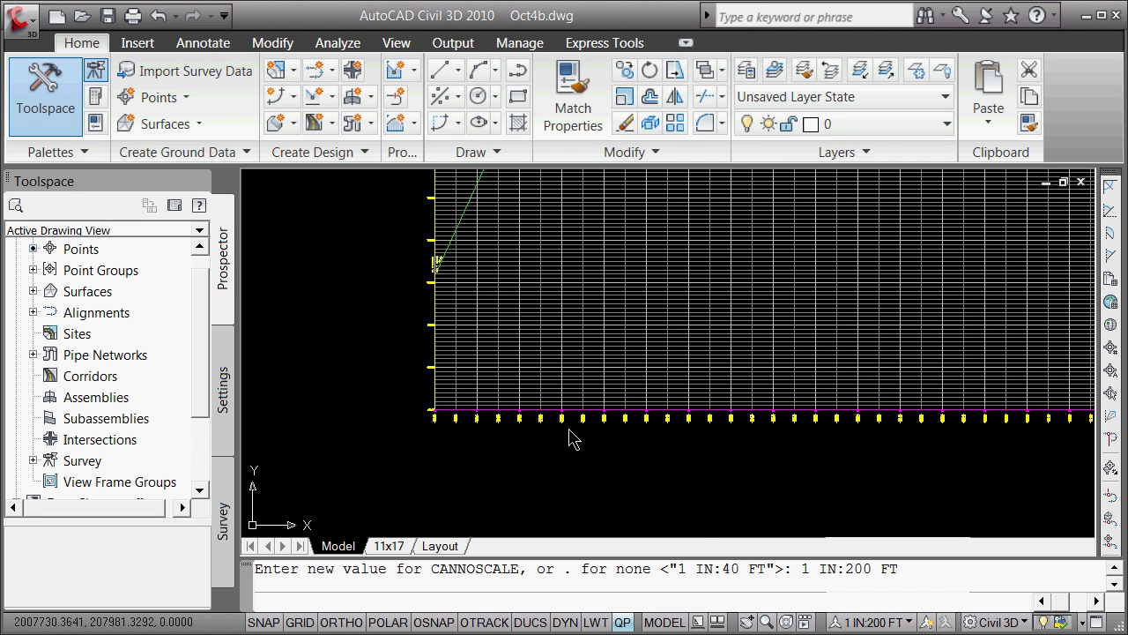
Move the sn_cl profile view by its origin grip to the coordinates 7000,9900.
scroll(408, 424, "up", 8)
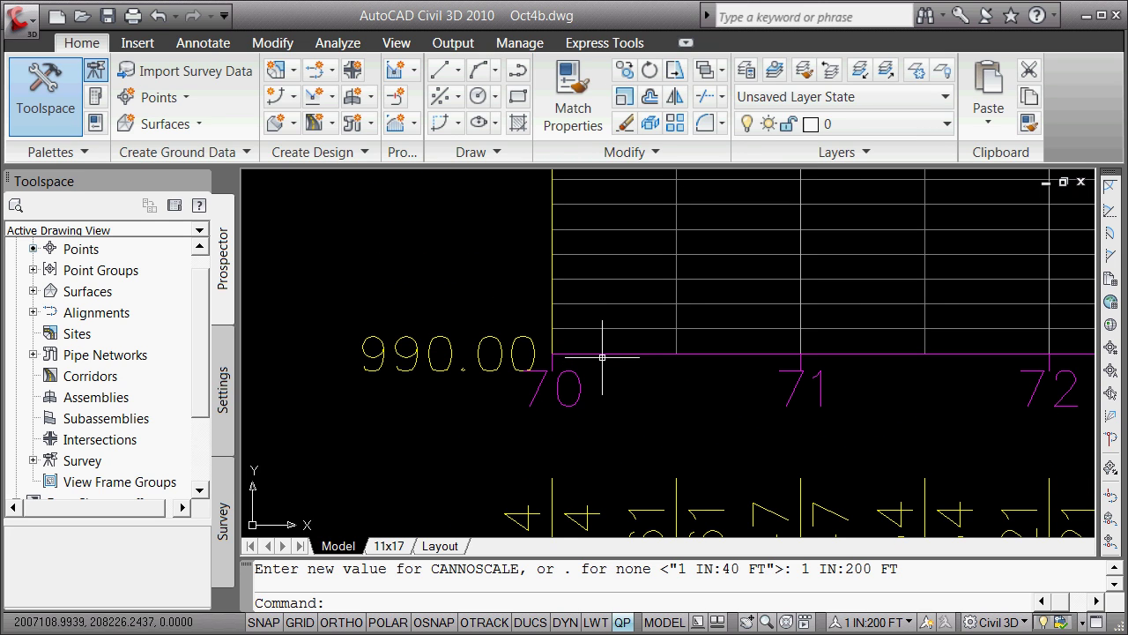
mouse_move(613, 348)
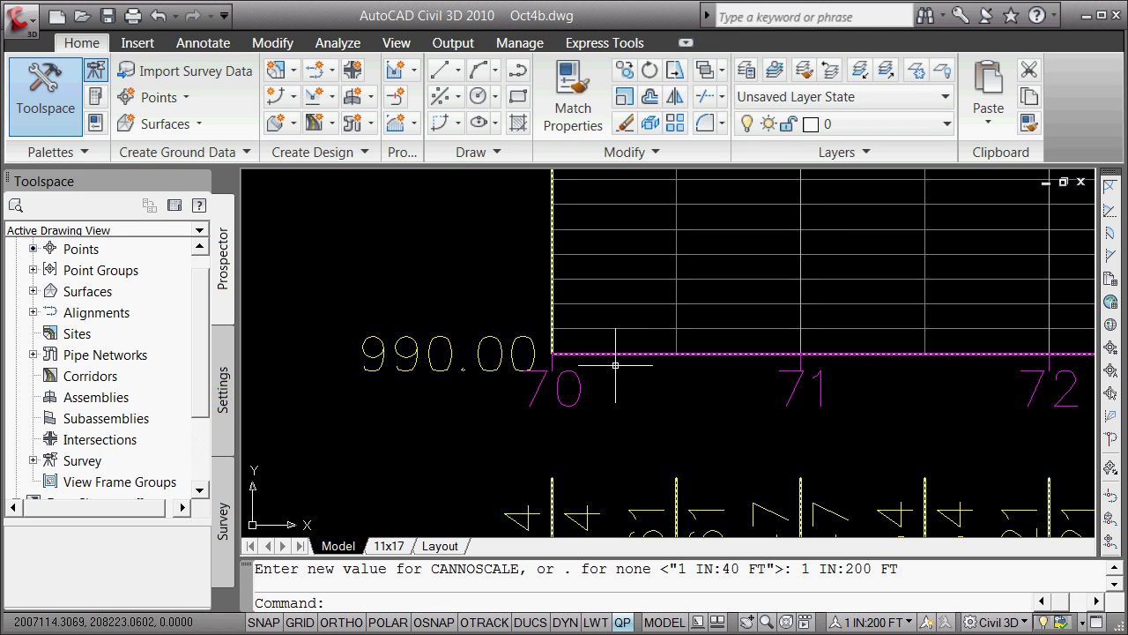
left_click(613, 353)
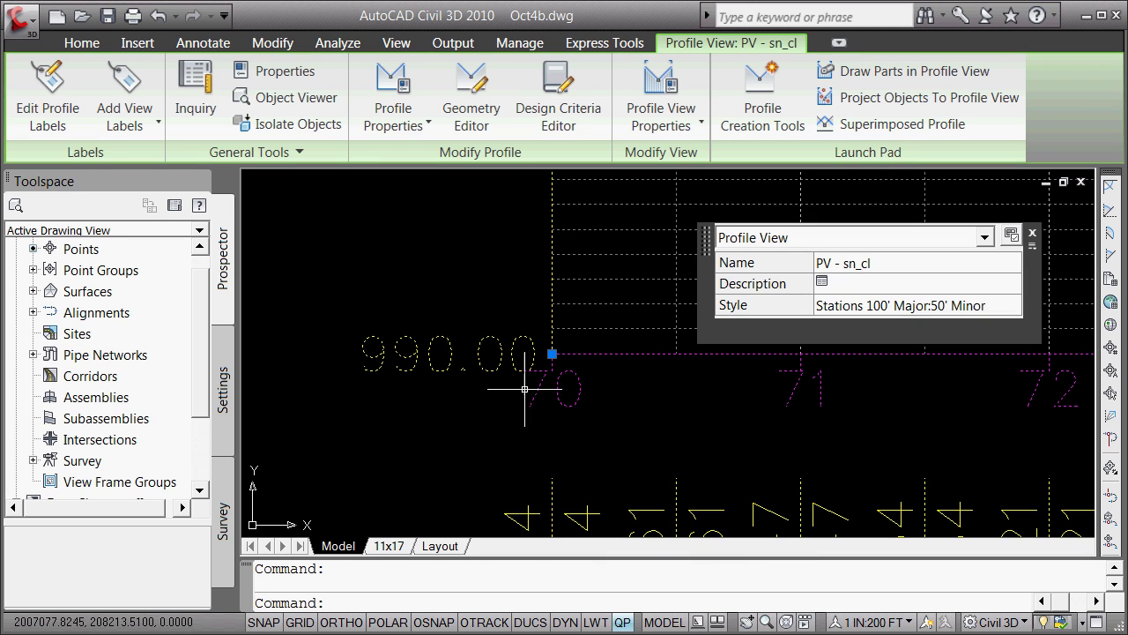
left_click(552, 353)
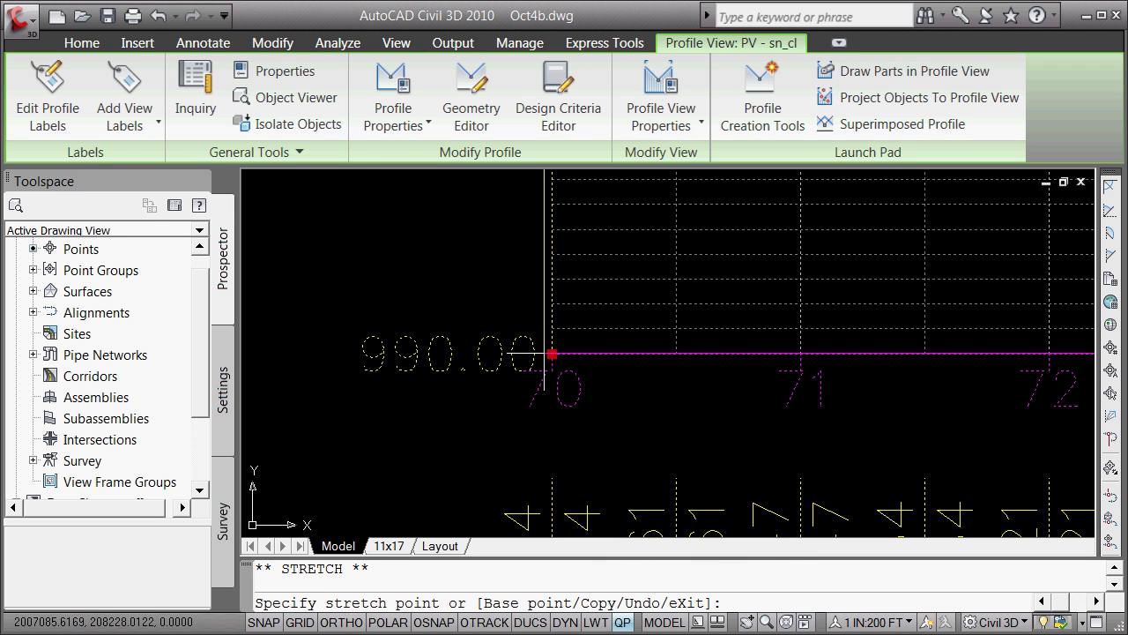
key("space")
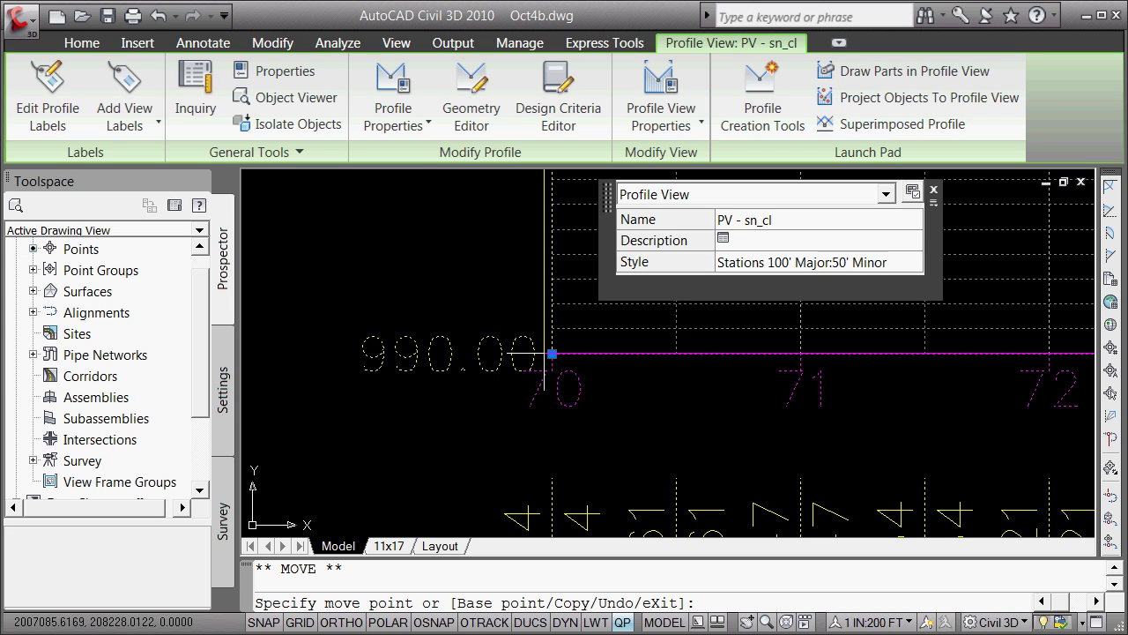
type("7000,9900")
key("Return")
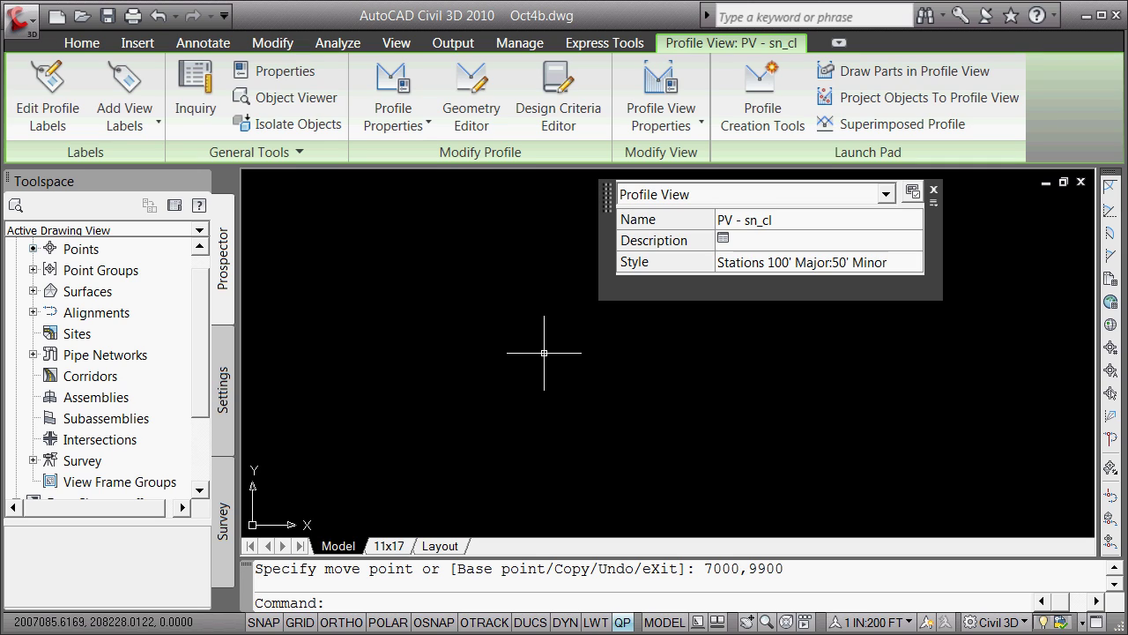
Centre the drawing view on the point 1000,10000 to locate the we_road_cl profile view.
type("z")
key("Return")
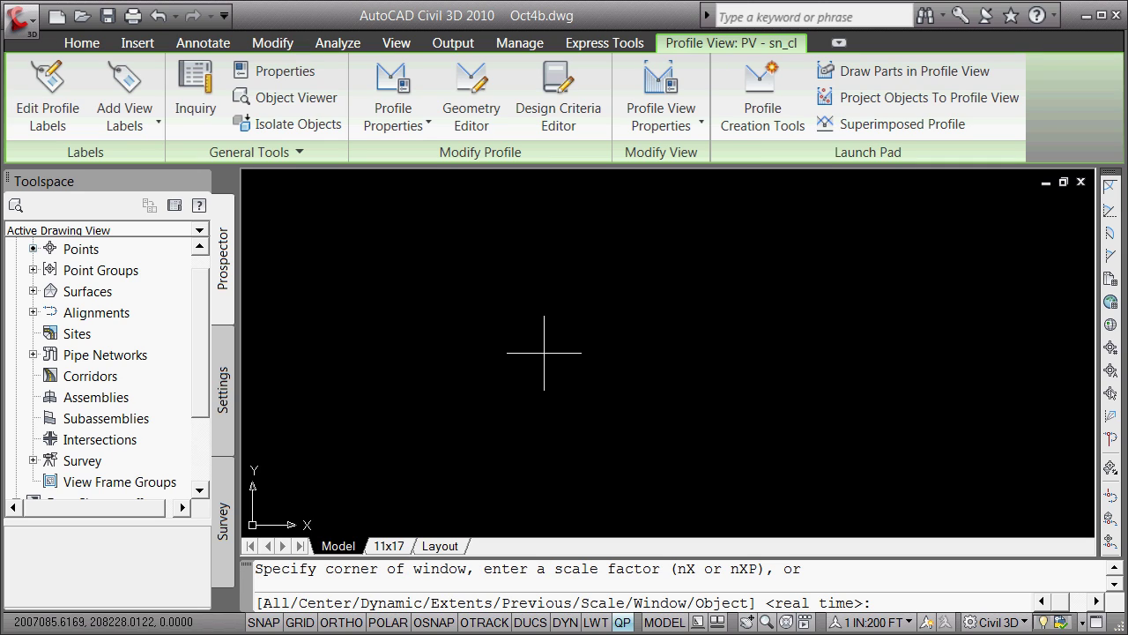
type("c")
key("Return")
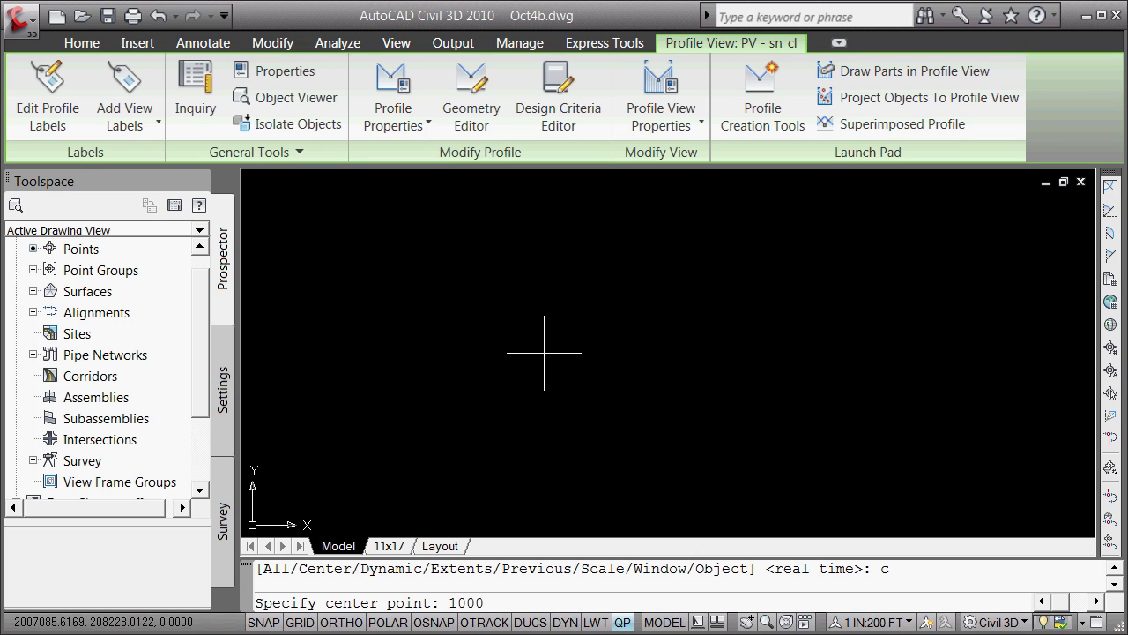
type("1000,100")
key("Return")
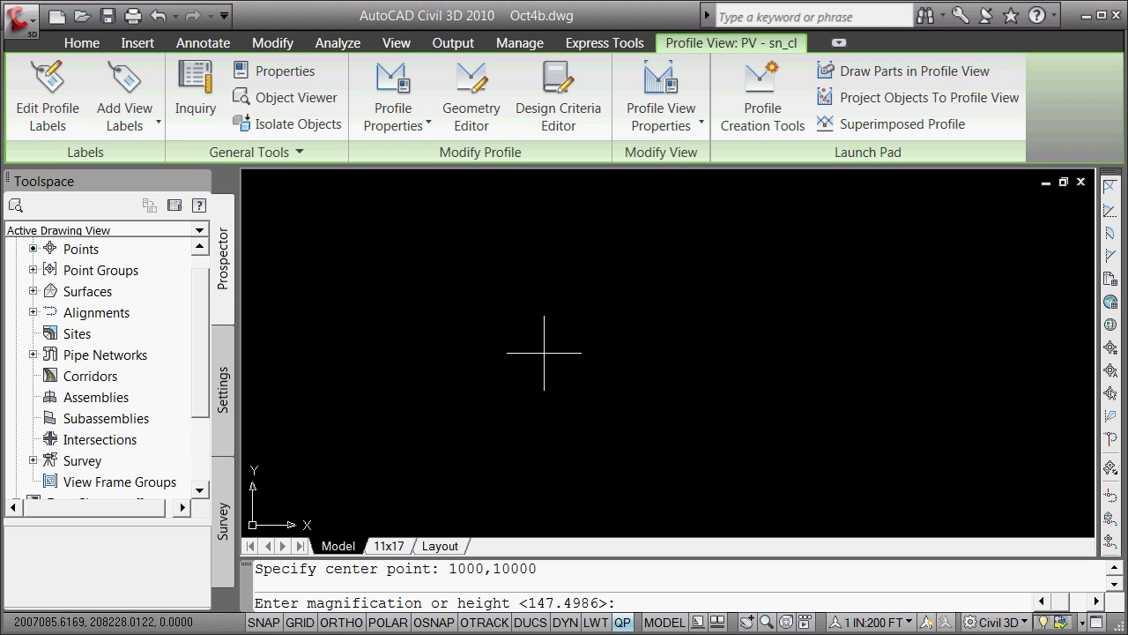
type("100")
key("Return")
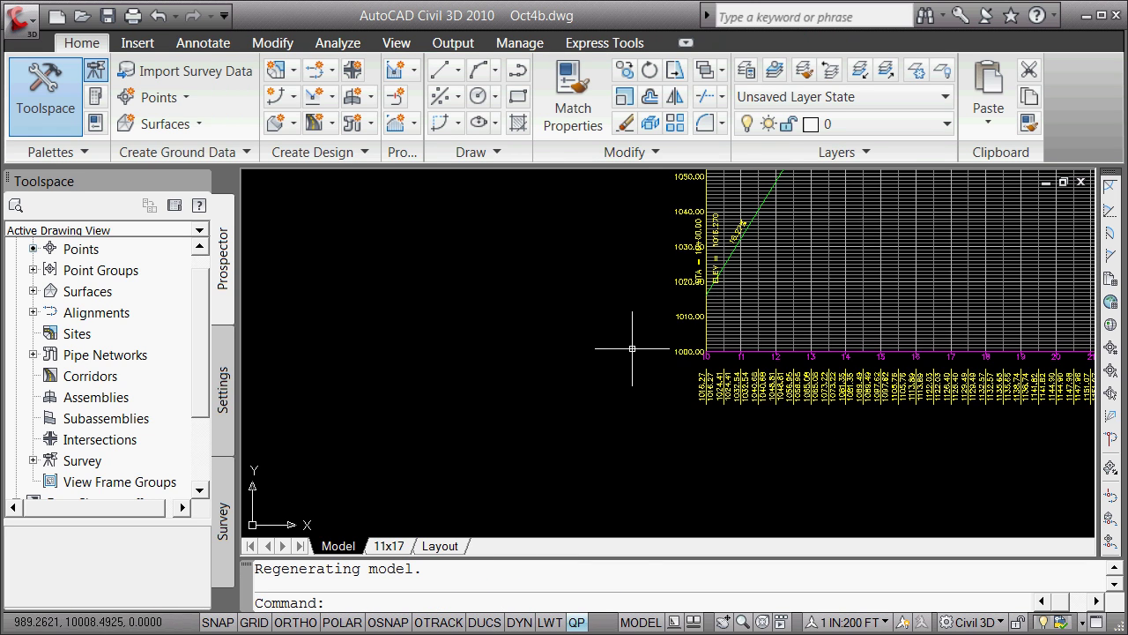
Identify the coordinates of the we_road_cl profile view's origin at station 10, snapping to the intersection of its grid axes.
scroll(686, 344, "up", 5)
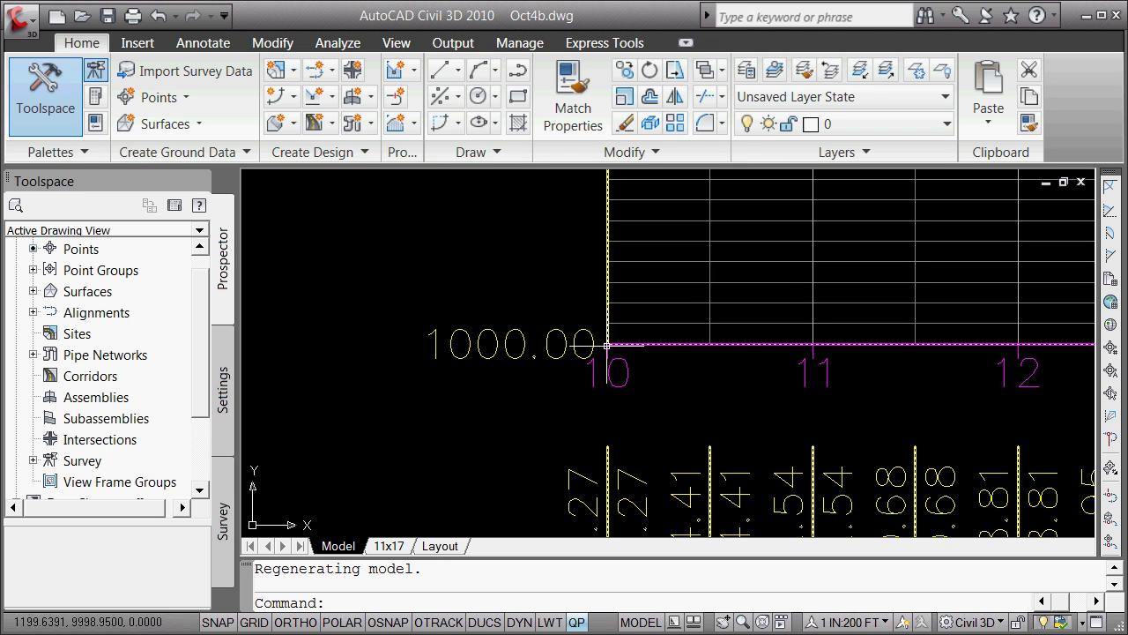
type("id")
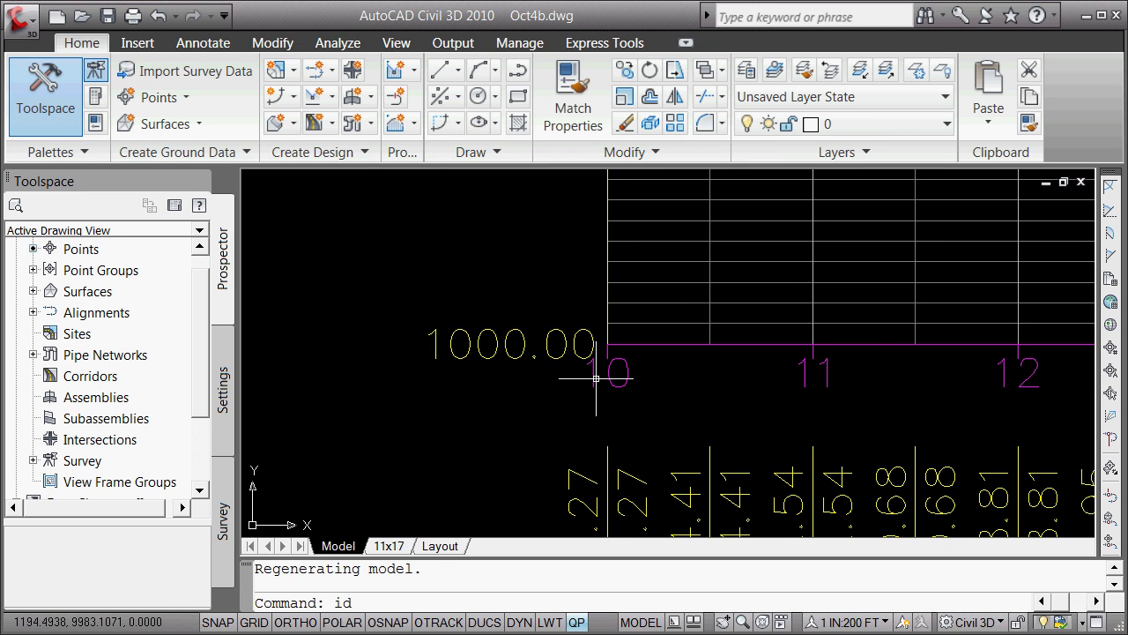
key("Return")
type("int")
key("Return")
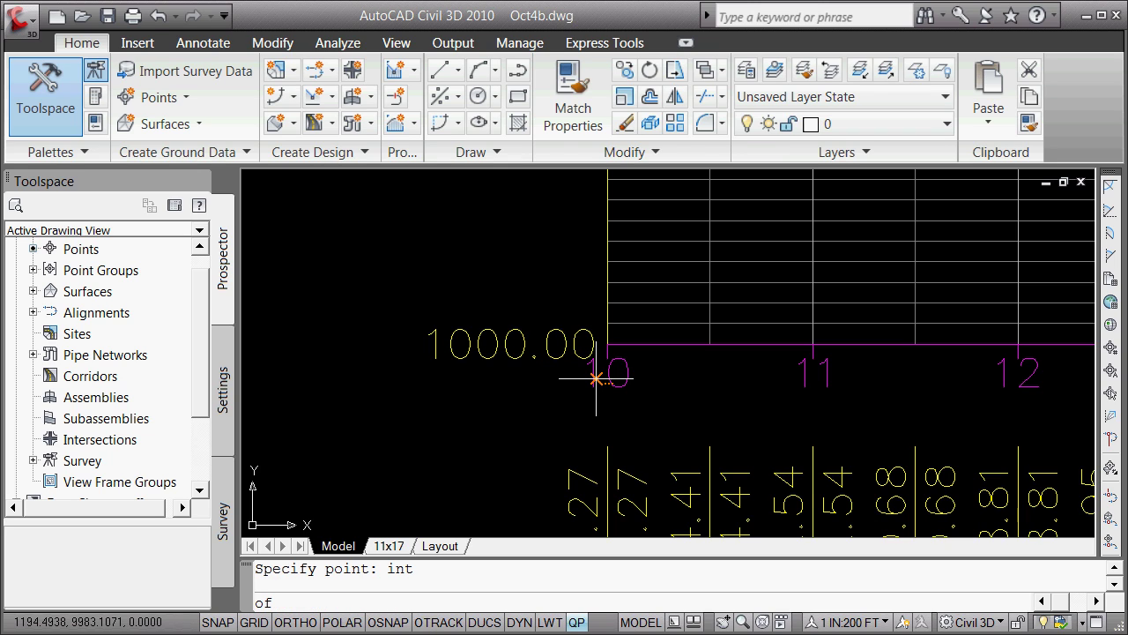
left_click(607, 343)
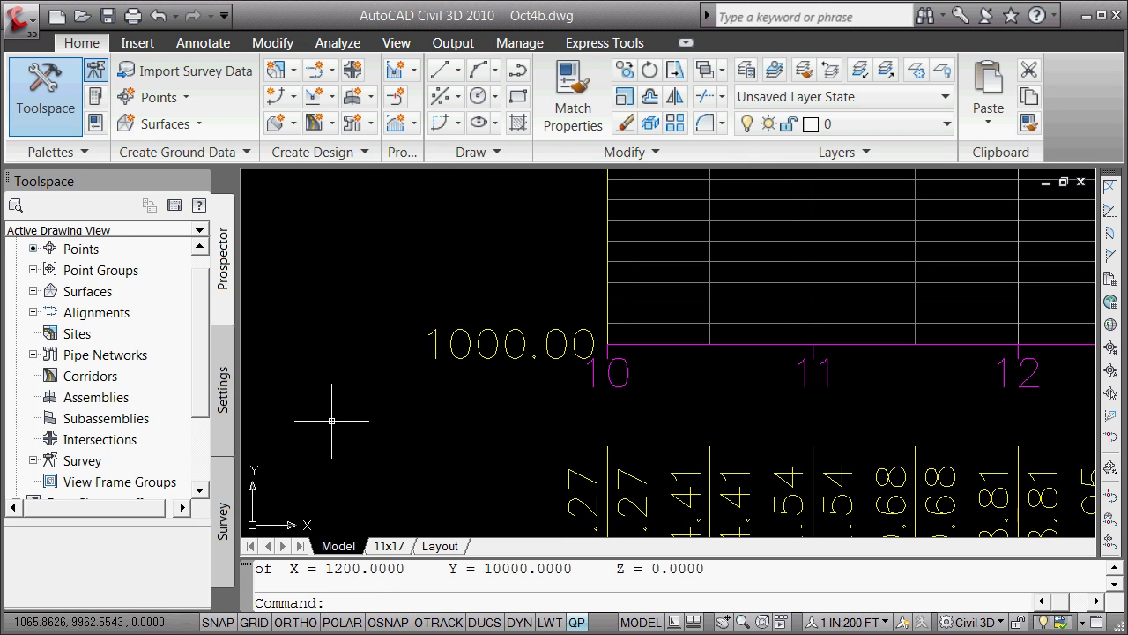
Move the we_road_cl profile view by its origin grip to the coordinates 1000,10000.
left_click(645, 343)
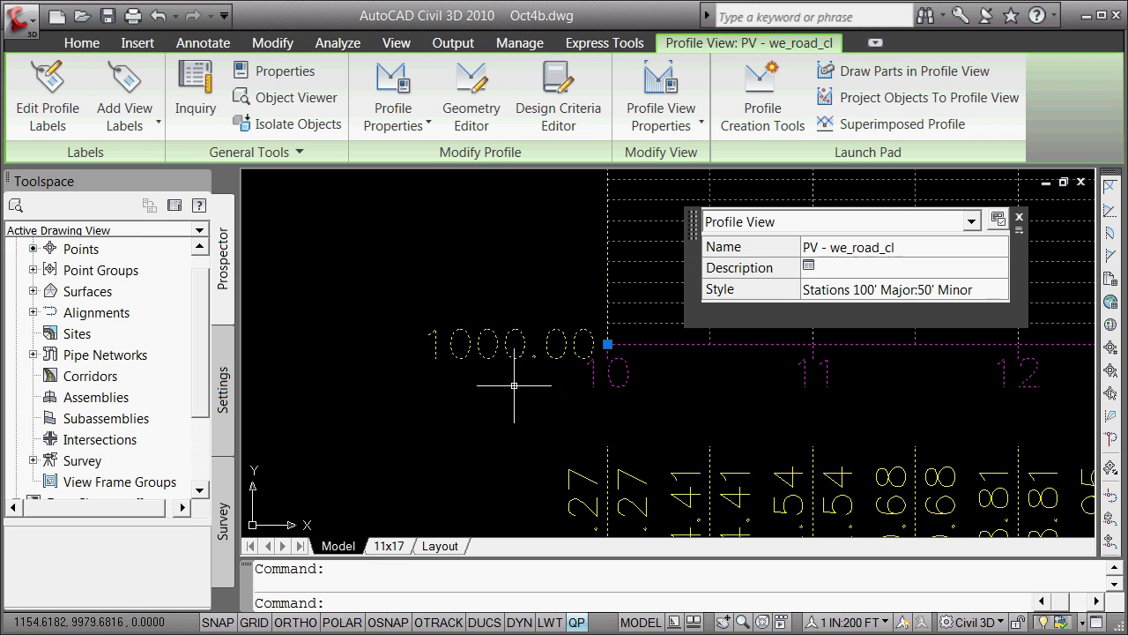
left_click(607, 343)
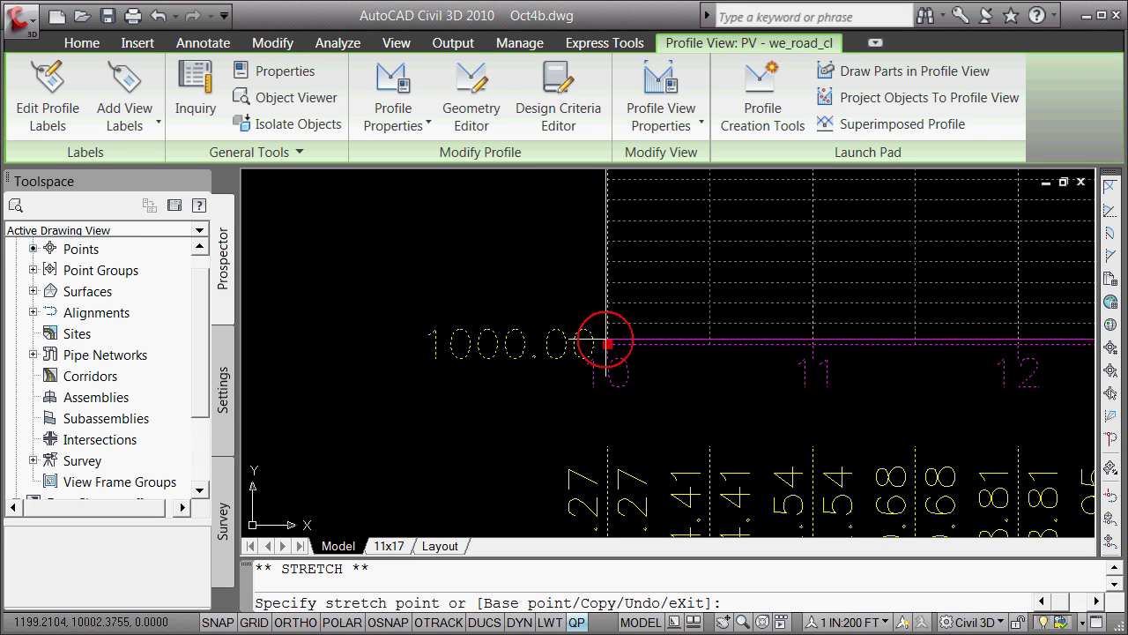
key("space")
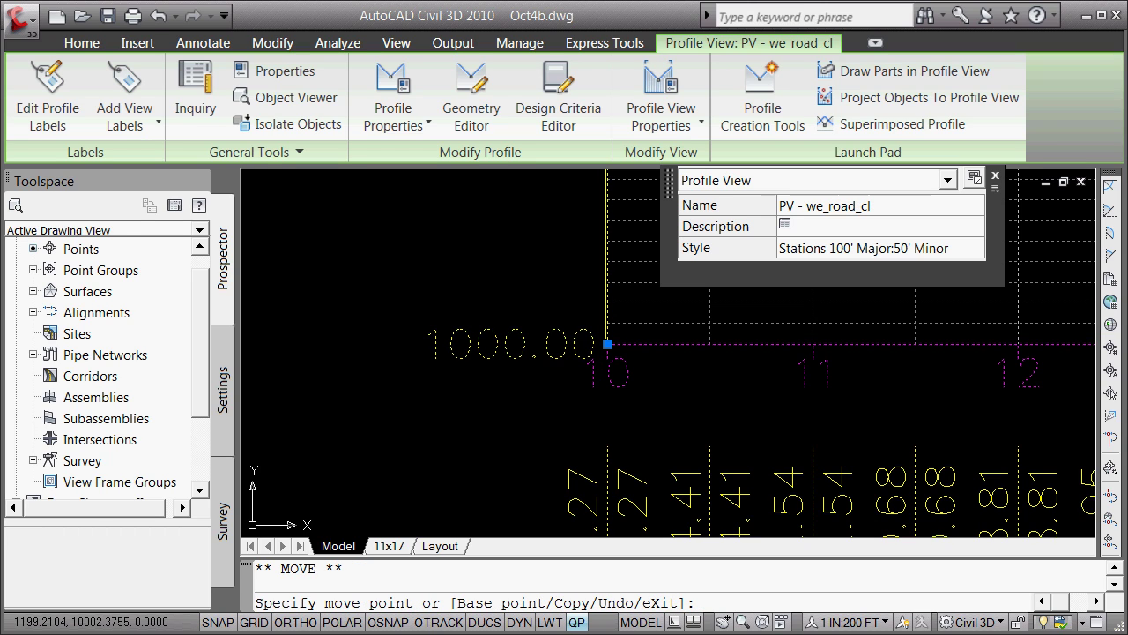
key("space")
key("space")
key("space")
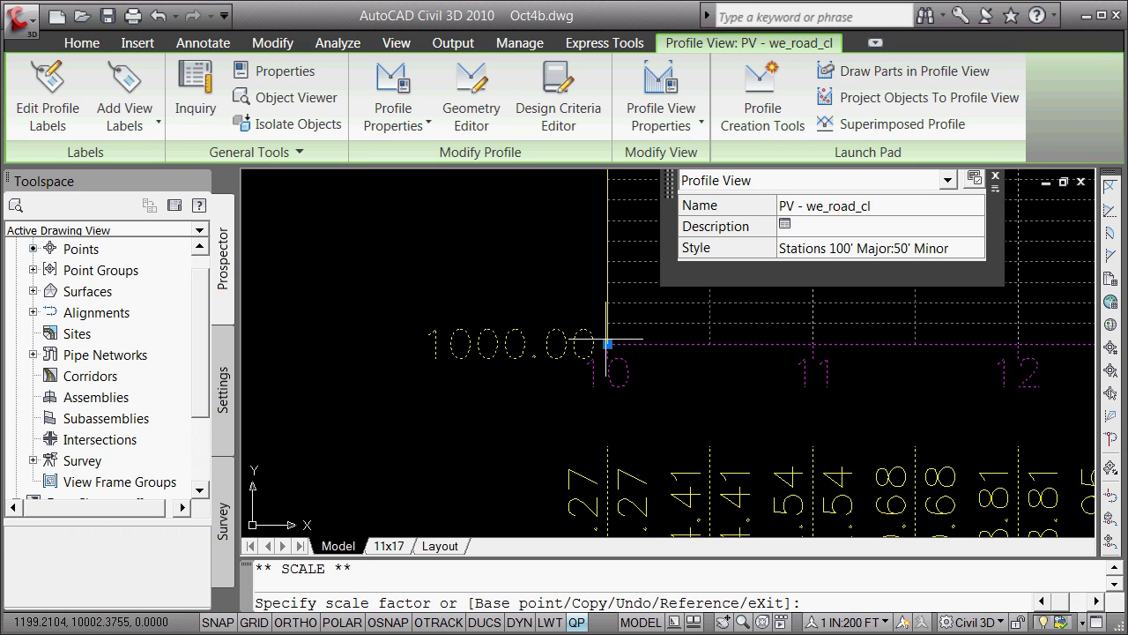
key("space")
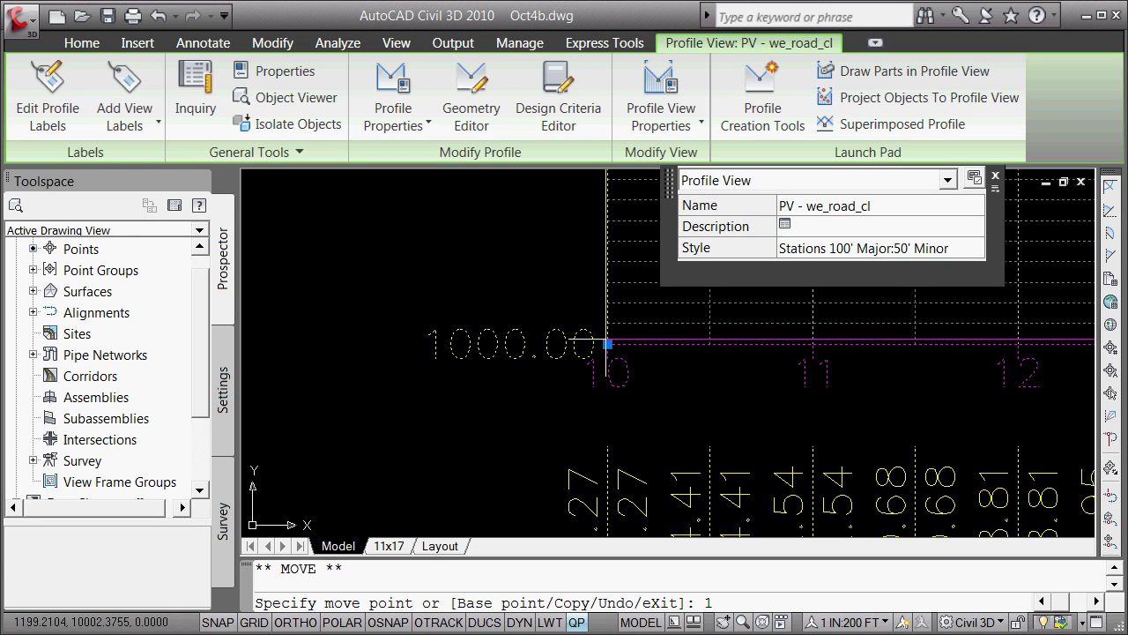
type("1000,10000")
key("Return")
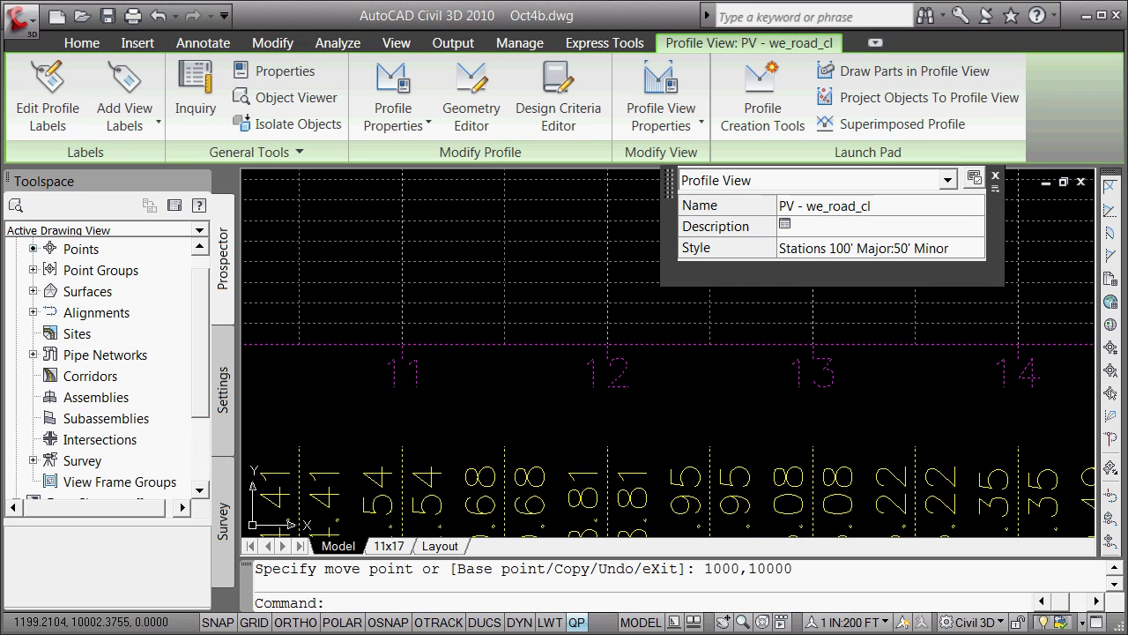
Check the coordinates of the moved we_road_cl profile view's origin at the intersection of its station 10 and elevation 1000 axes.
scroll(605, 323, "down", 4)
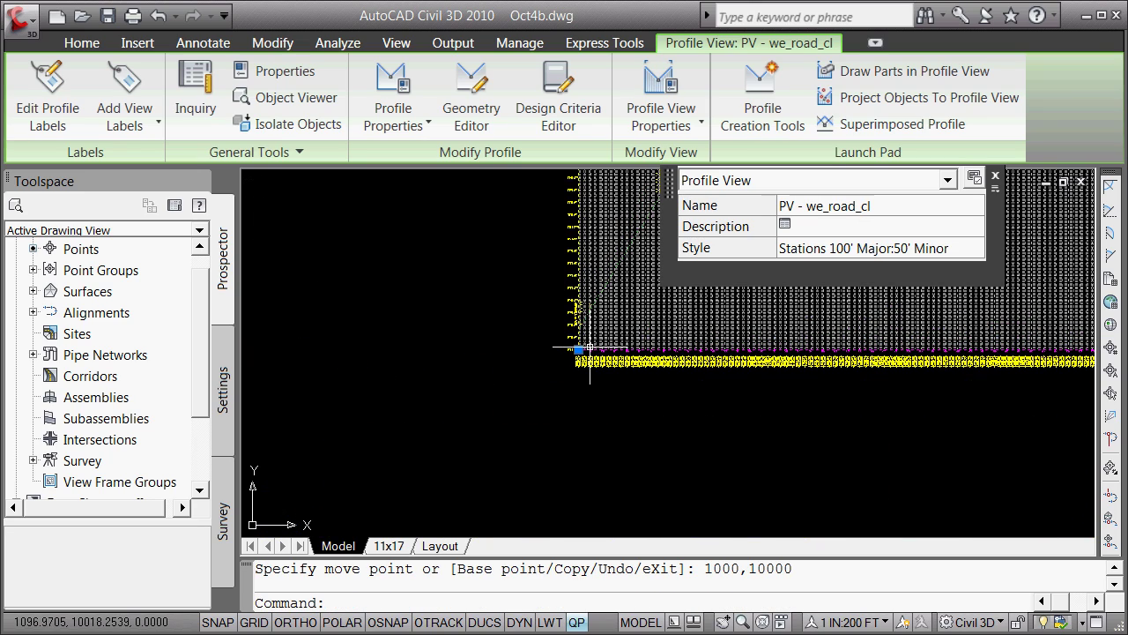
scroll(574, 362, "up", 2)
key("Escape")
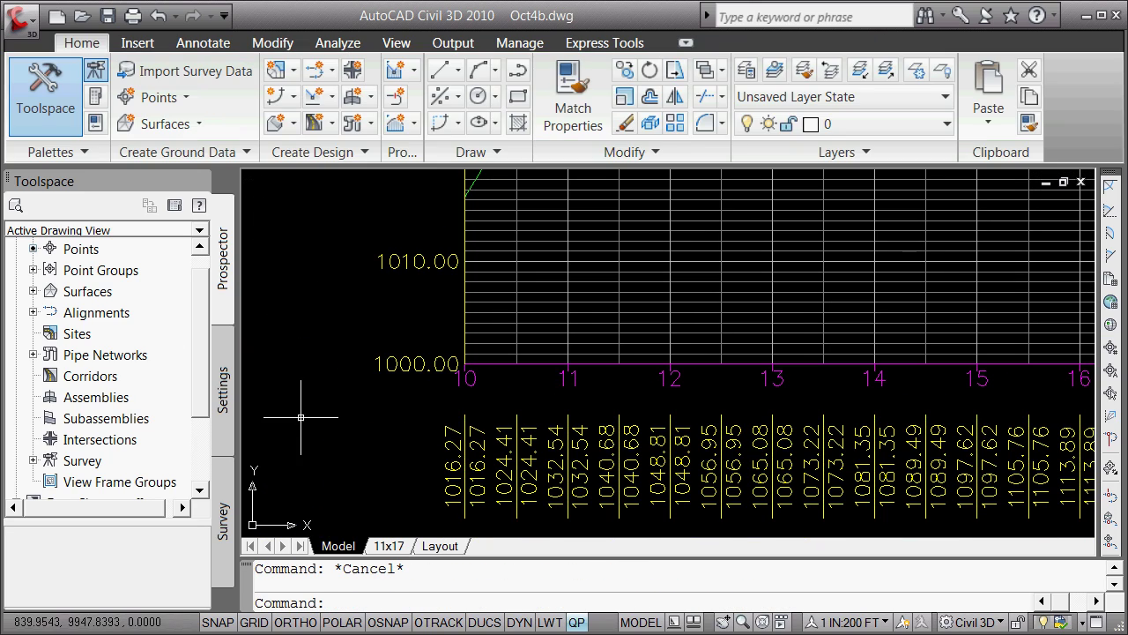
type("id")
key("Return")
type("int: in")
key("Return")
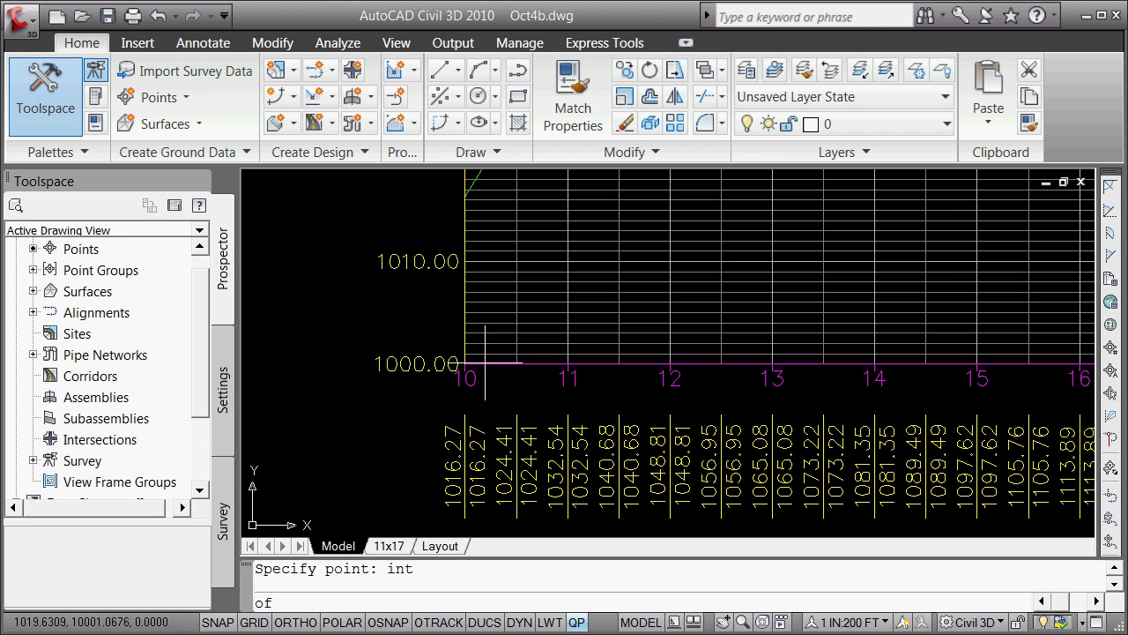
left_click(466, 364)
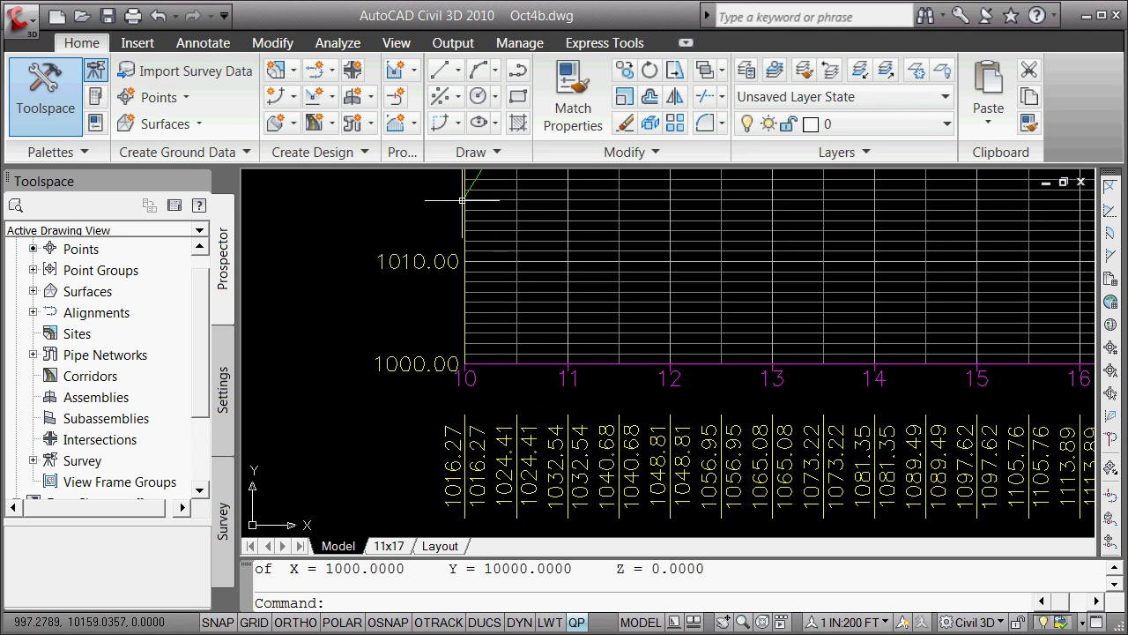
Check the coordinates of the sn_cl profile view's origin, snapping to the intersection of its grid axes at station 70.
scroll(467, 263, "down", 8)
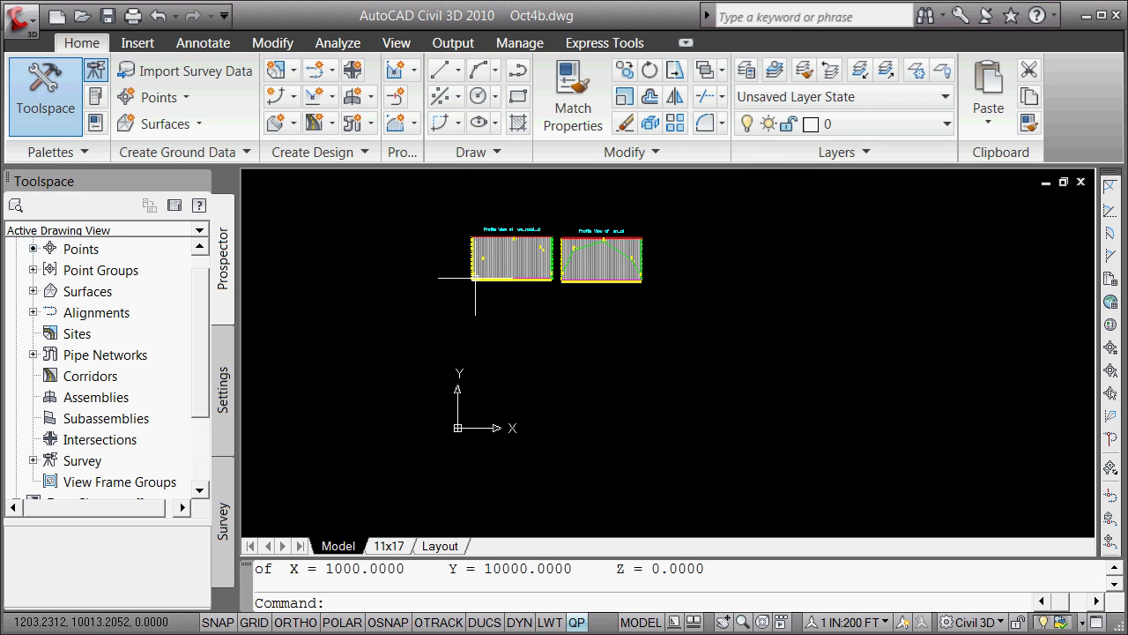
scroll(588, 262, "up", 8)
scroll(453, 365, "up", 10)
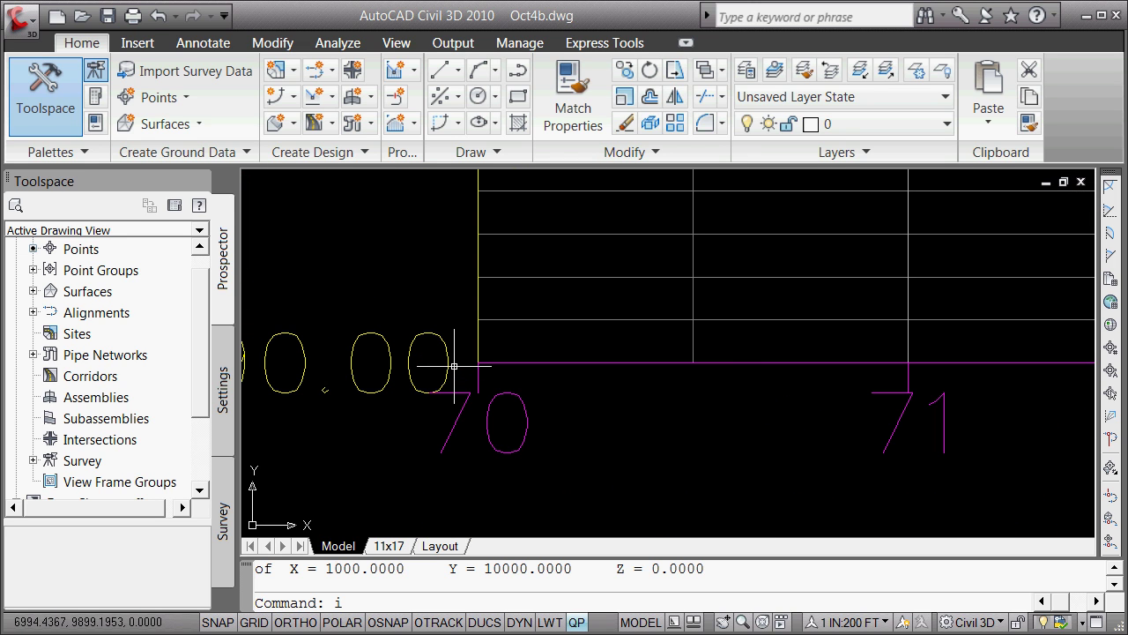
type("d")
key("Return")
type("int")
key("Return")
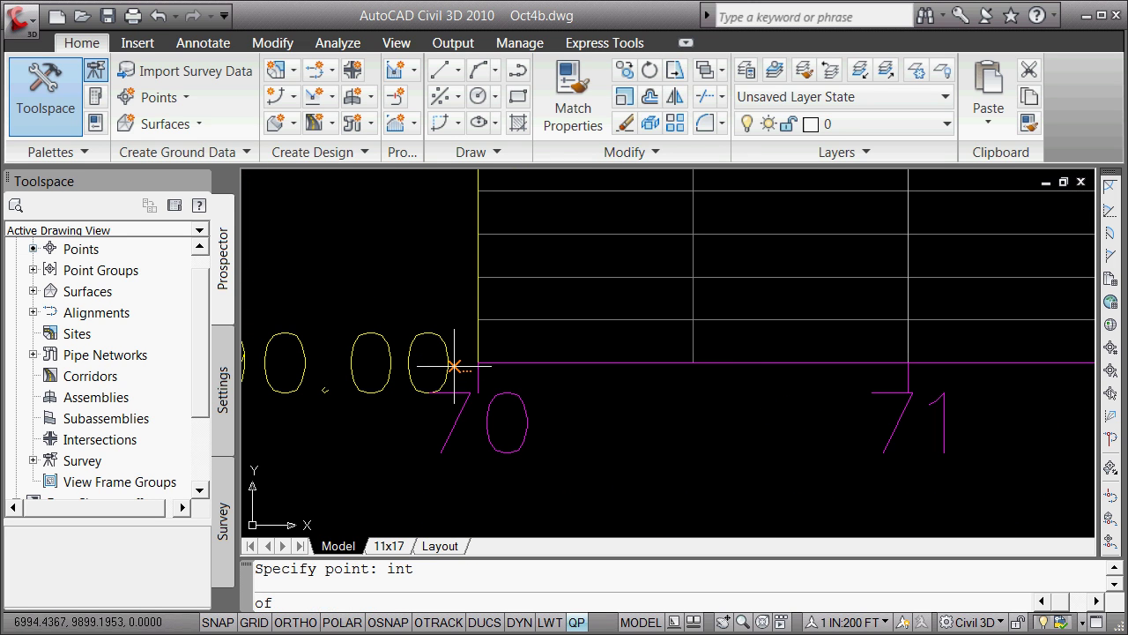
left_click(478, 361)
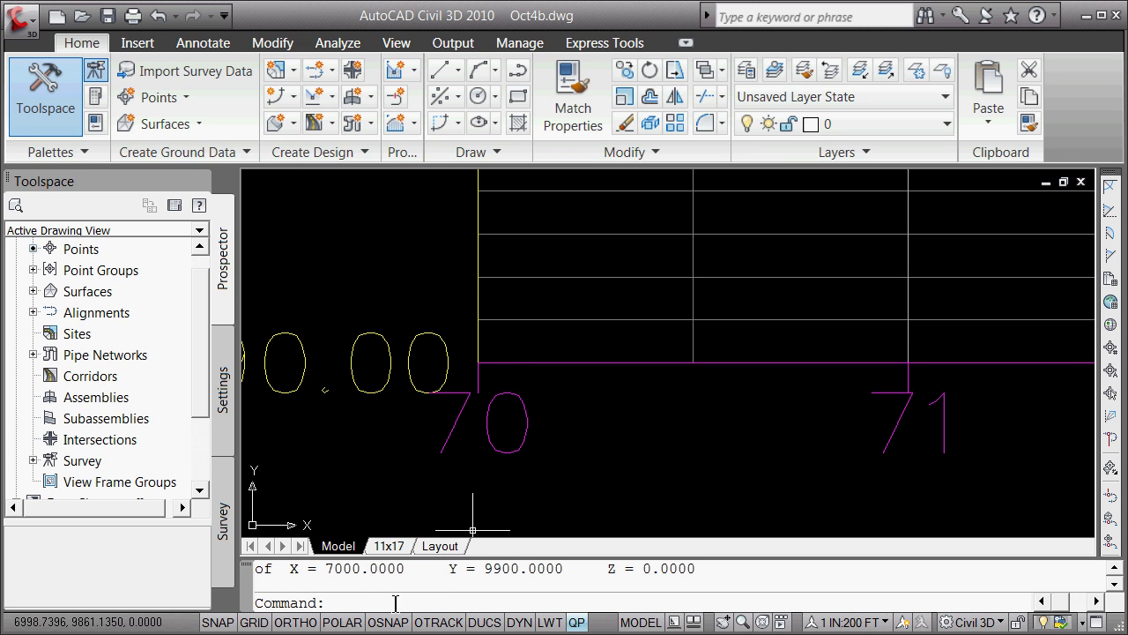
Start a new named model view called profile1, with saving of the layer snapshot turned off.
scroll(361, 478, "down", 8)
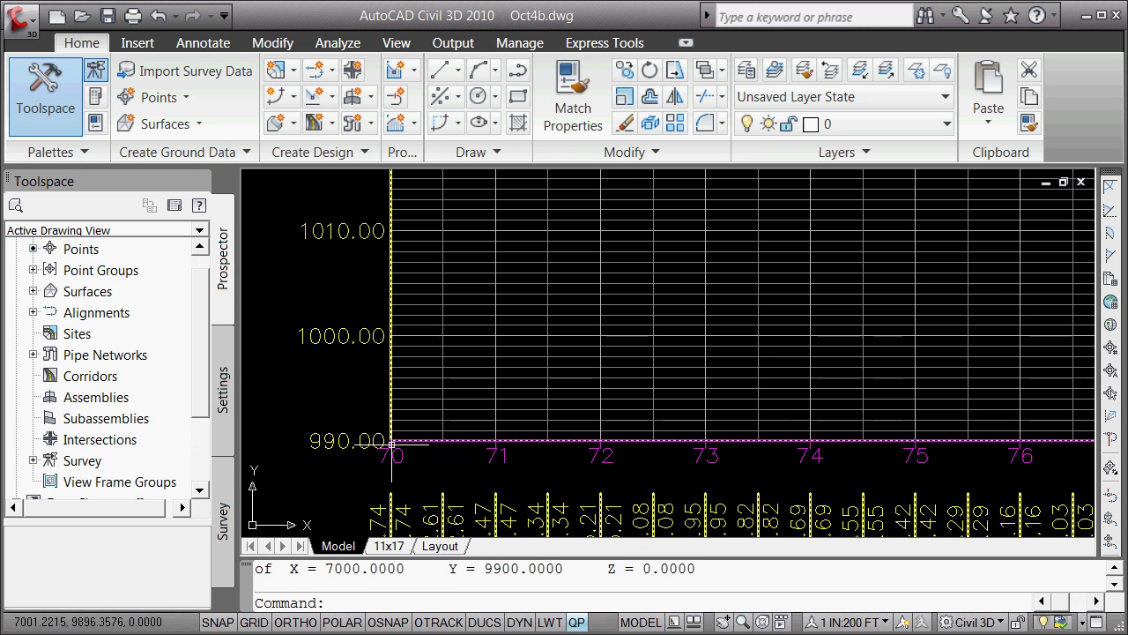
scroll(378, 440, "up", 5)
scroll(403, 415, "down", 4)
scroll(447, 378, "up", 3)
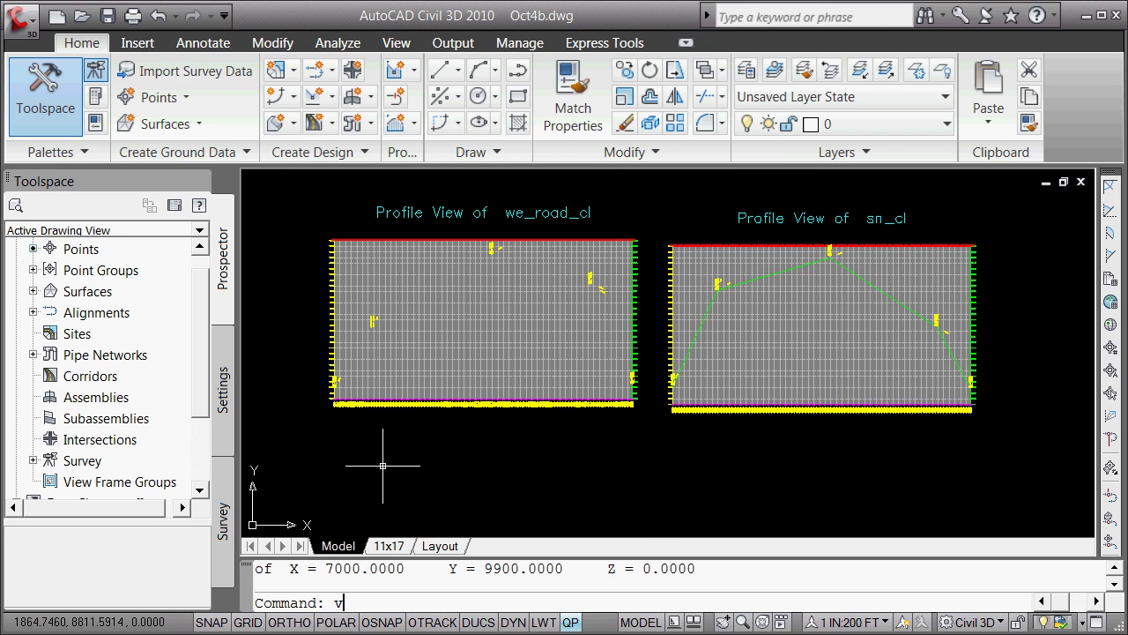
key("Return")
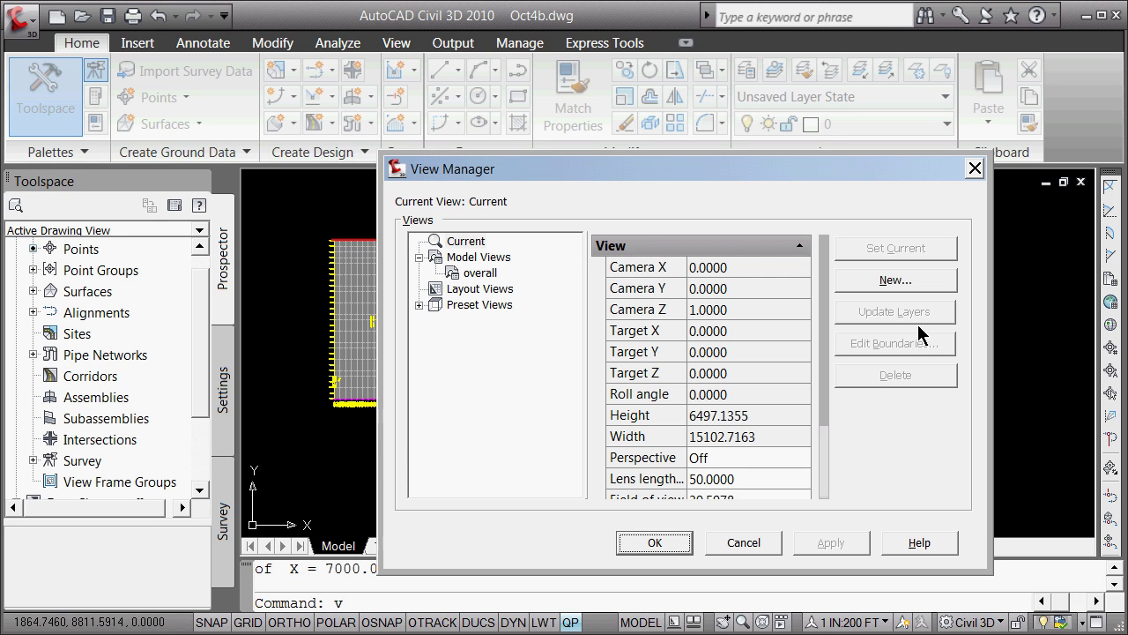
left_click(894, 280)
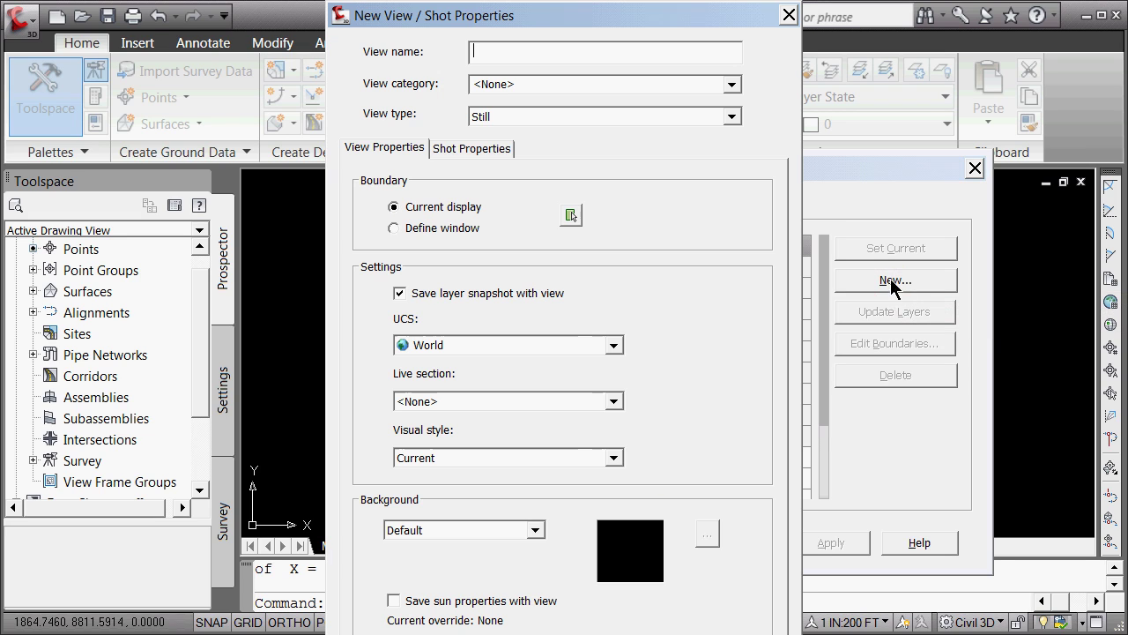
left_click(400, 292)
left_click(493, 53)
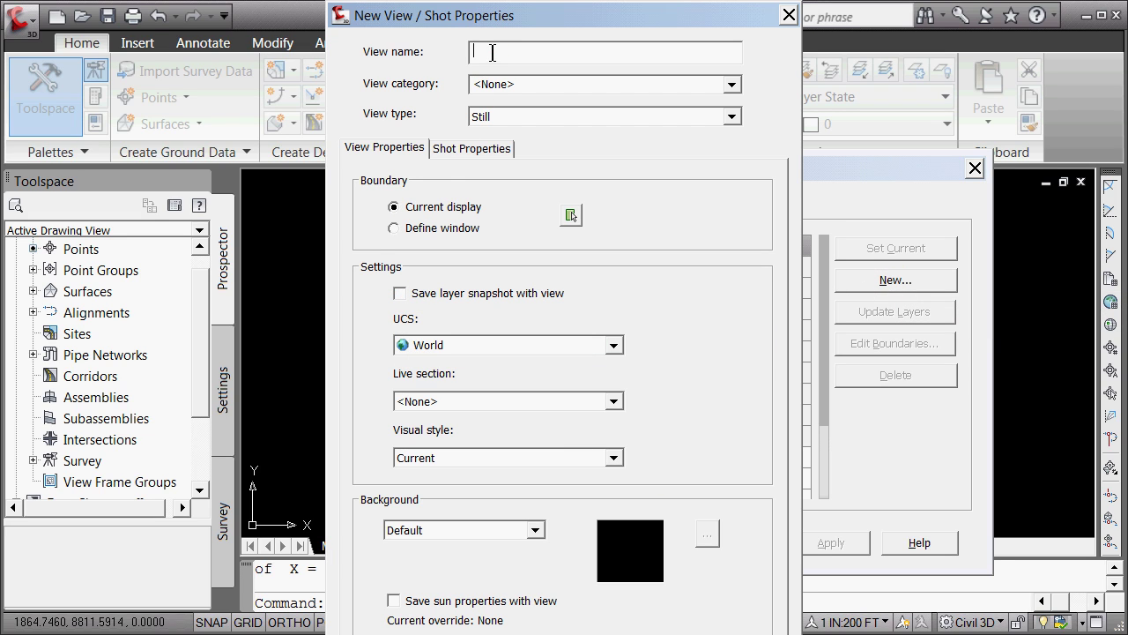
type("profile1")
Define the profile1 view's boundary as a window around the we_road_cl profile view and its title, and apply the saved view.
left_click(571, 217)
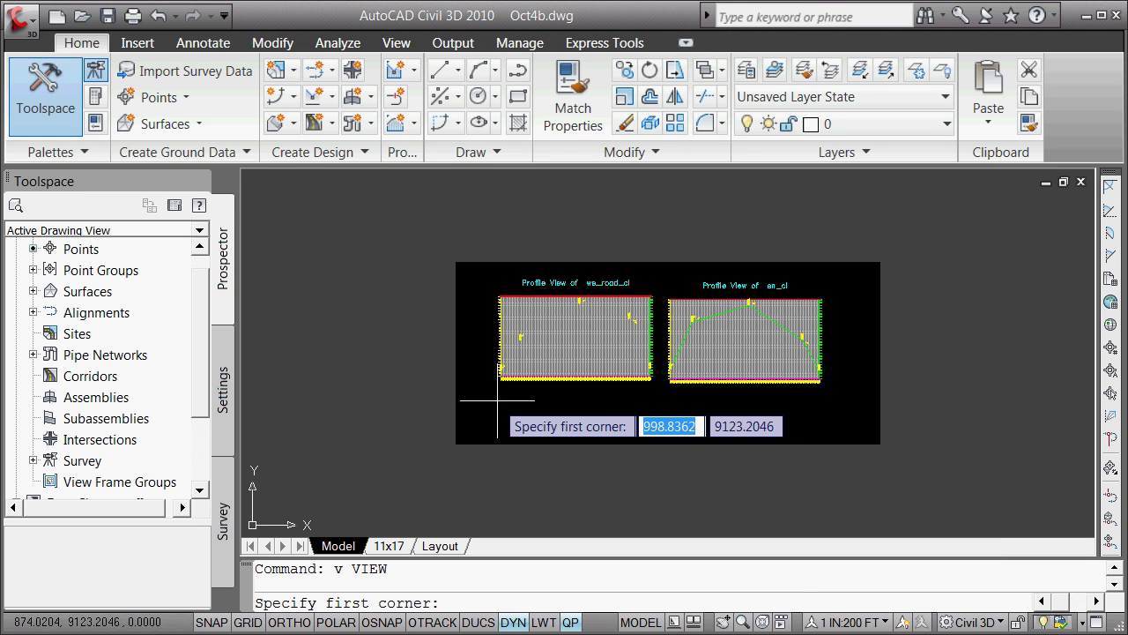
left_click(496, 387)
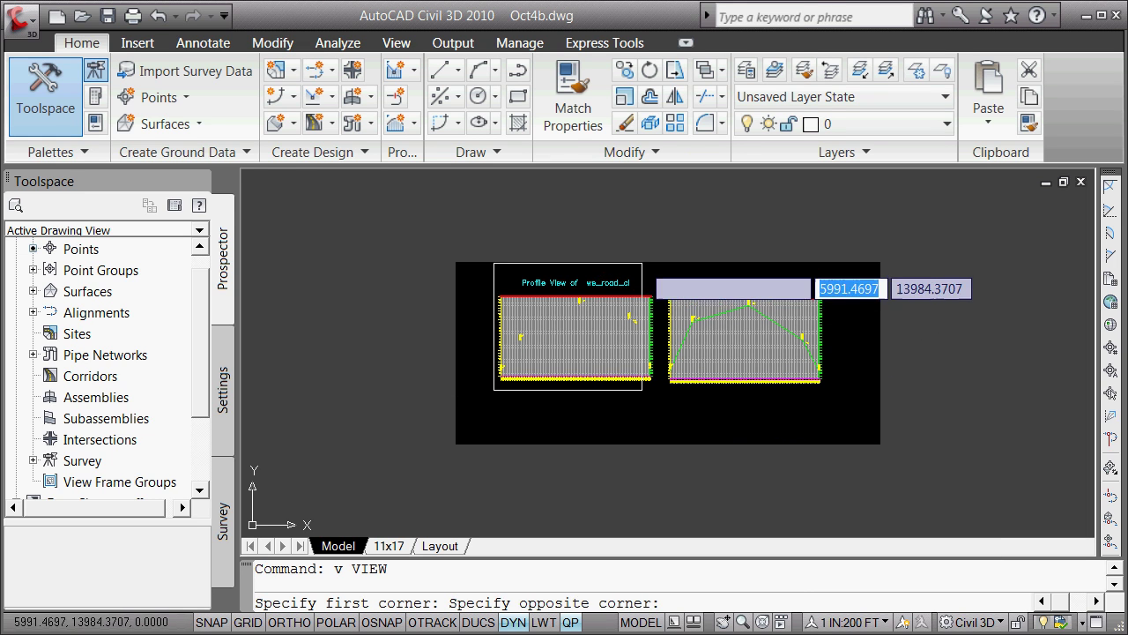
left_click(657, 262)
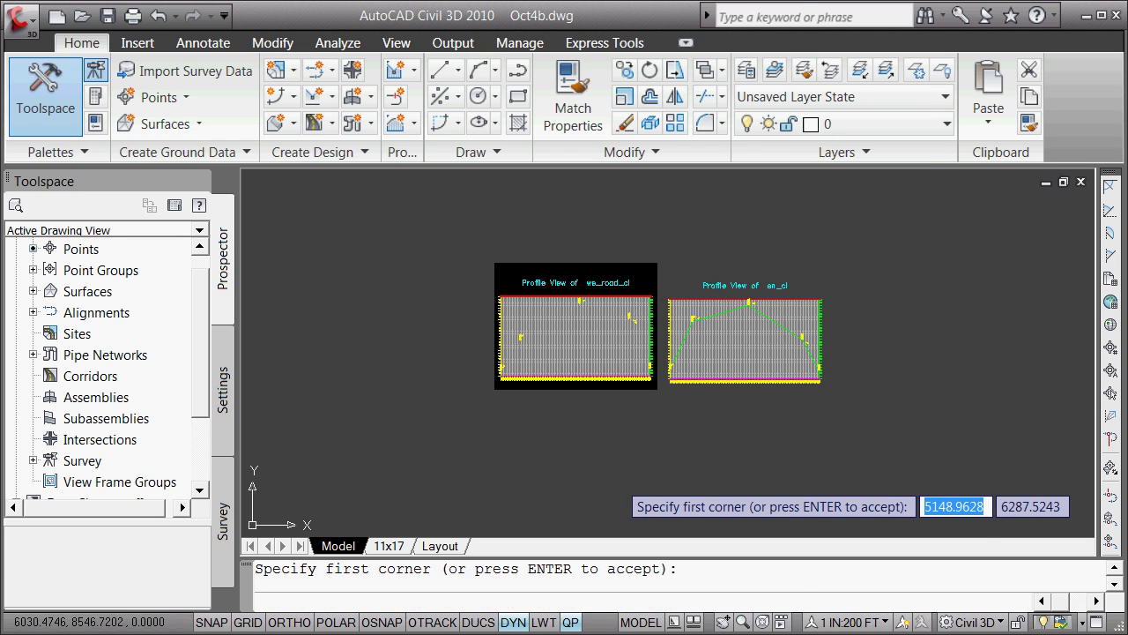
key("Return")
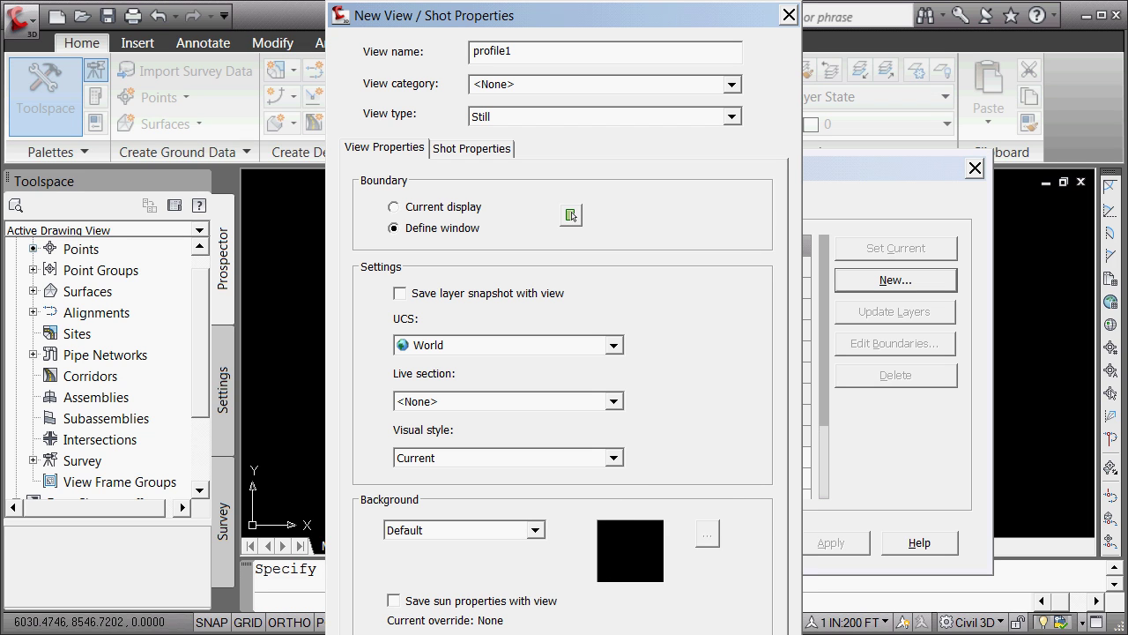
key("Return")
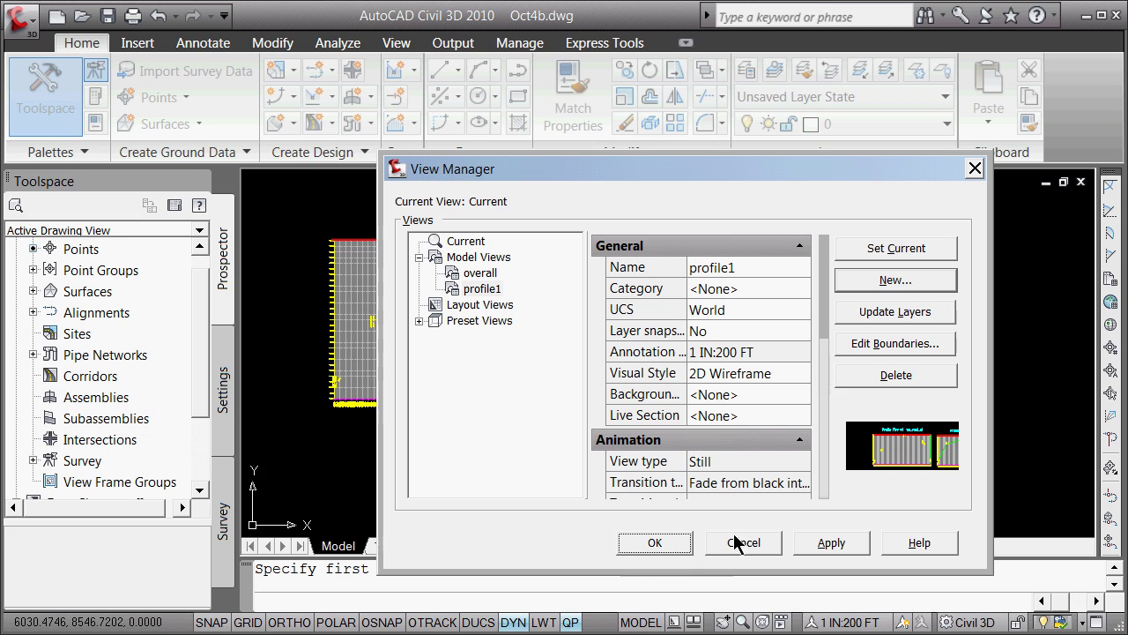
left_click(844, 545)
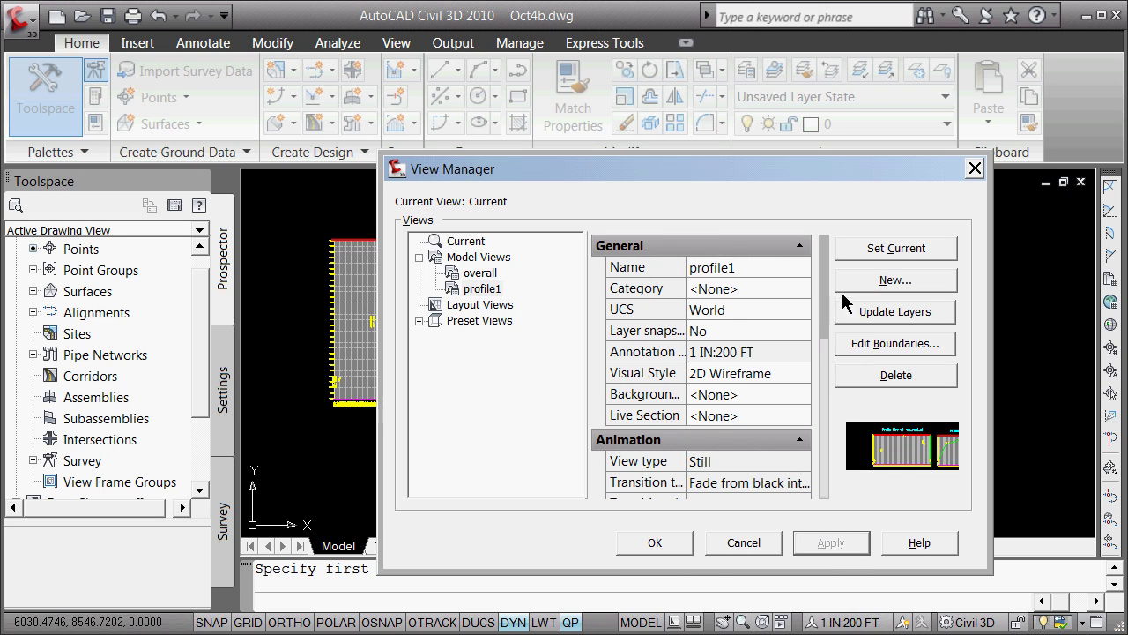
Start defining another named model view.
left_click(887, 282)
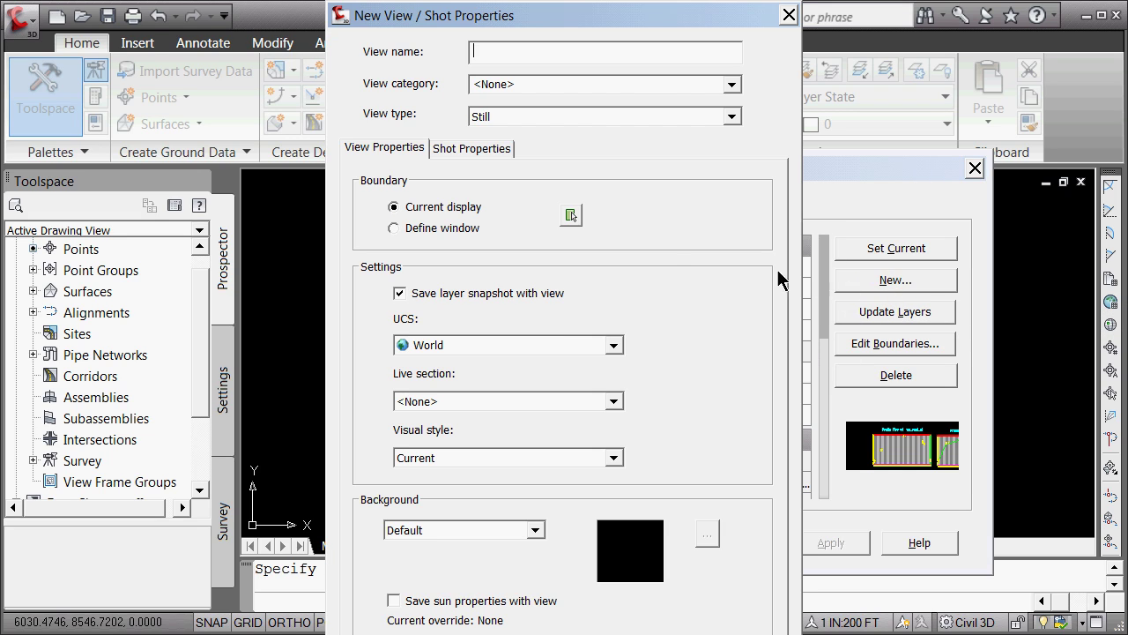